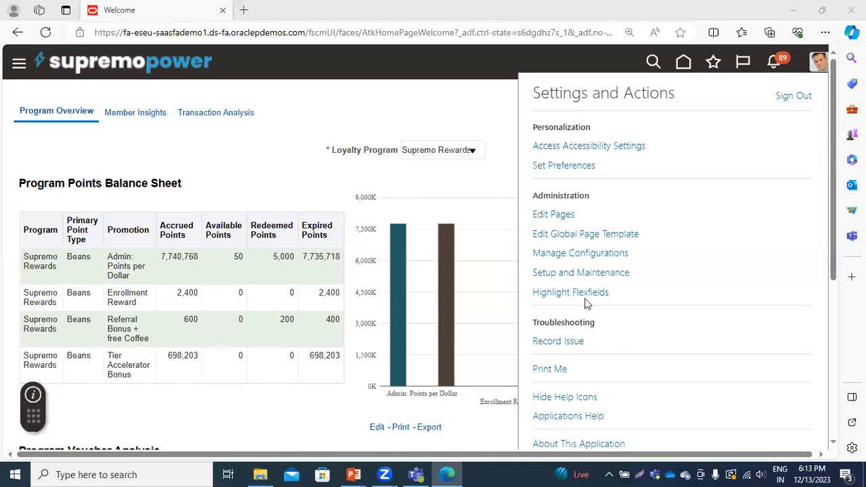
Open the Manage Secondary Ledgers task for US Primary Ledger from the General Ledger area of Setup and Maintenance
click(567, 271)
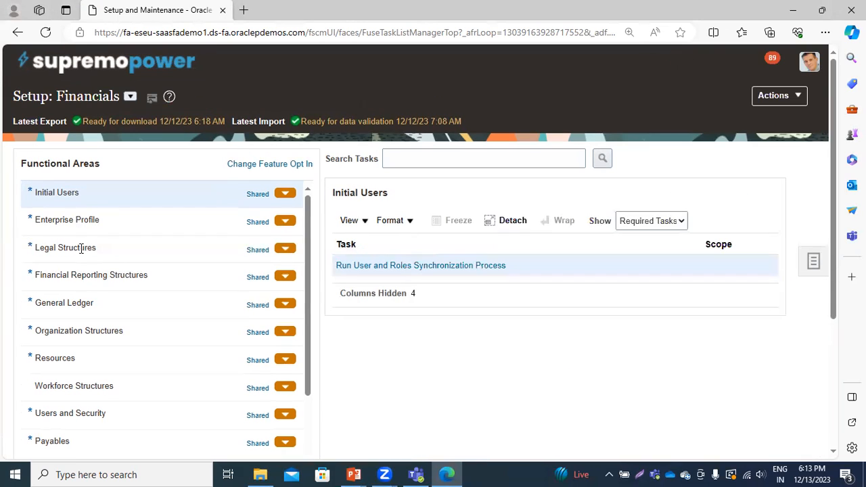
click(80, 304)
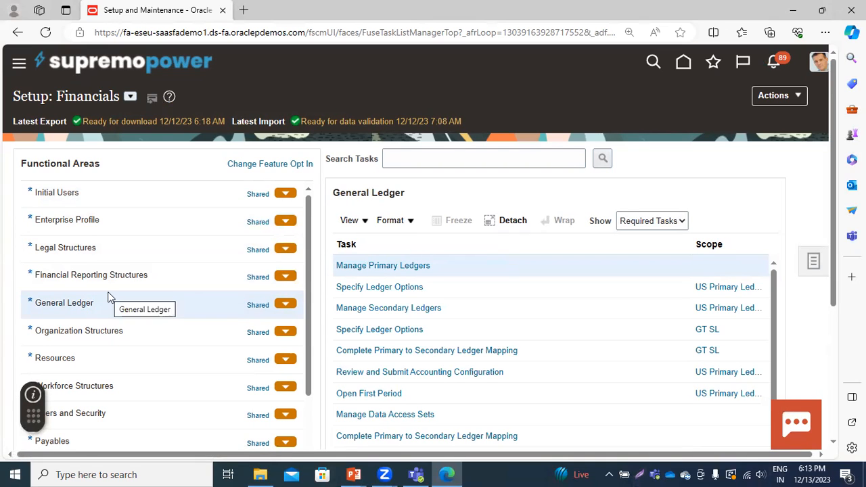
click(369, 309)
click(368, 309)
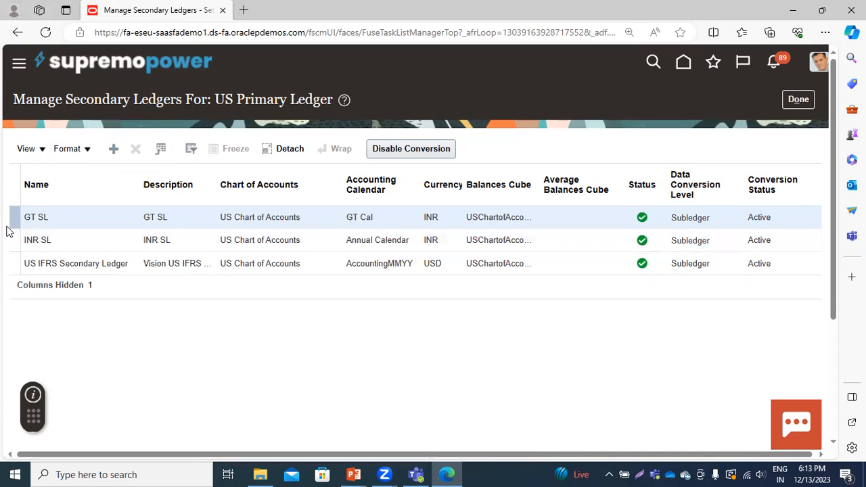
Start creating a secondary ledger for US Primary Ledger, dismiss the warning, and name the ledger IND SL
click(112, 150)
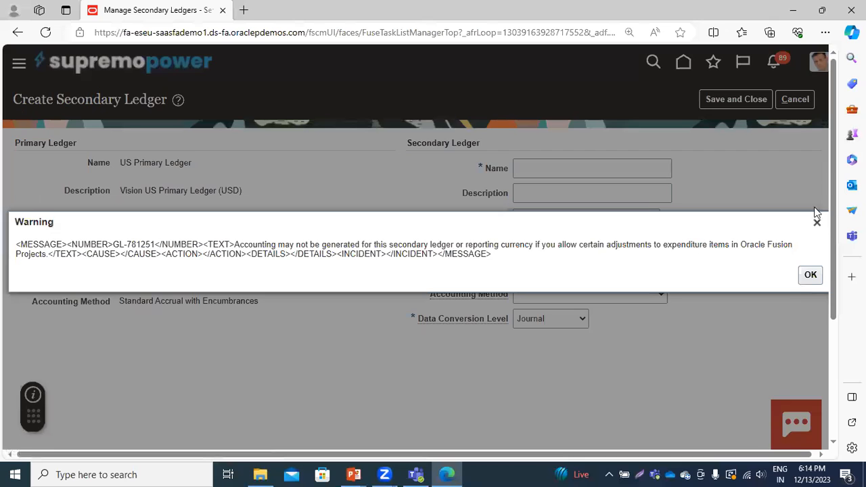
click(815, 221)
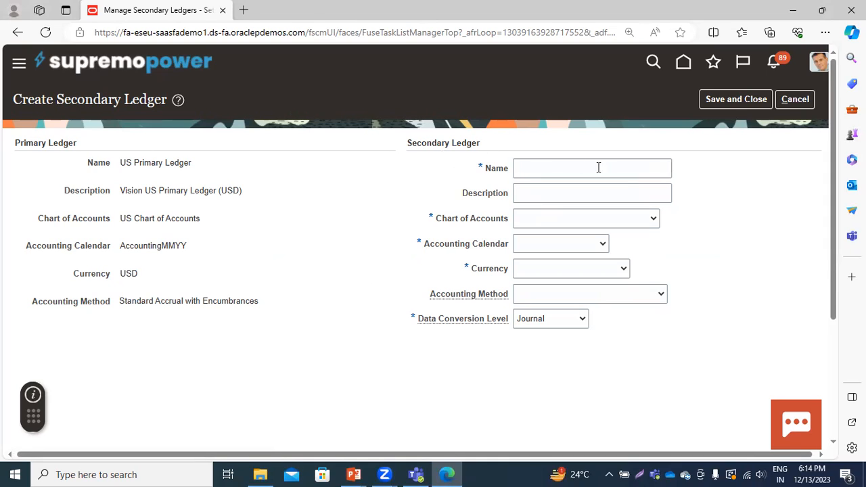
click(520, 170)
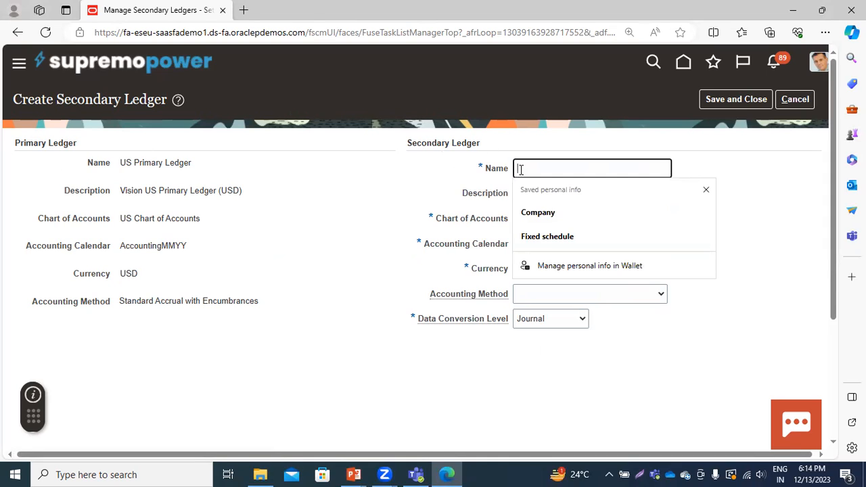
text(I)
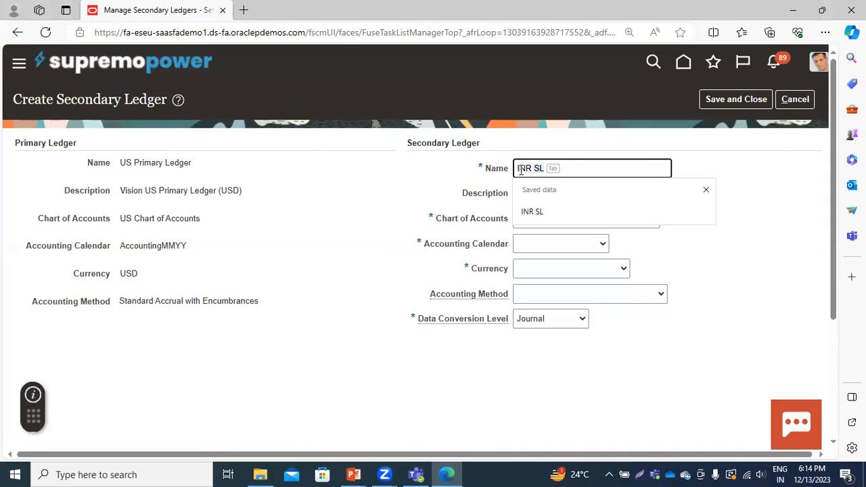
text(NR)
key(BackSpace)
key(BackSpace)
key(BackSpace)
text(d)
key(BackSpace)
key(BackSpace)
text(D SL)
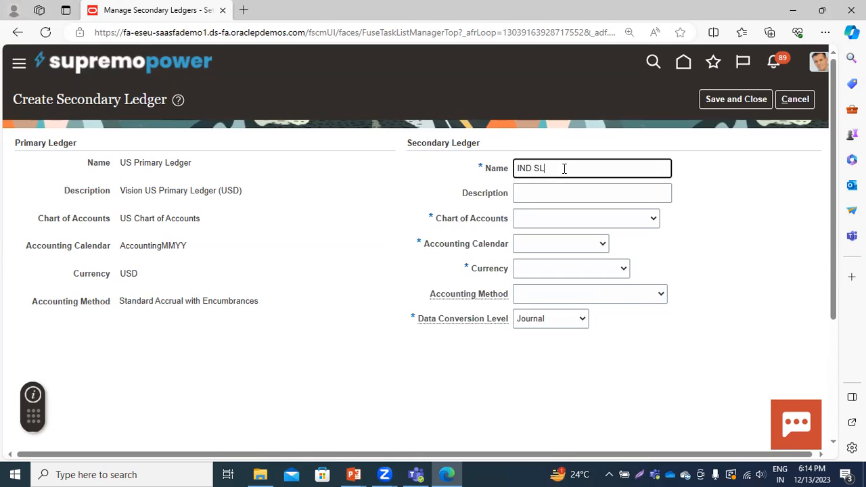
Copy the name IND SL into the ledger's description and choose US Chart of Accounts as its chart of accounts
double_click(551, 167)
triple_click(551, 167)
key(ctrl+c)
click(548, 194)
key(ctrl+v)
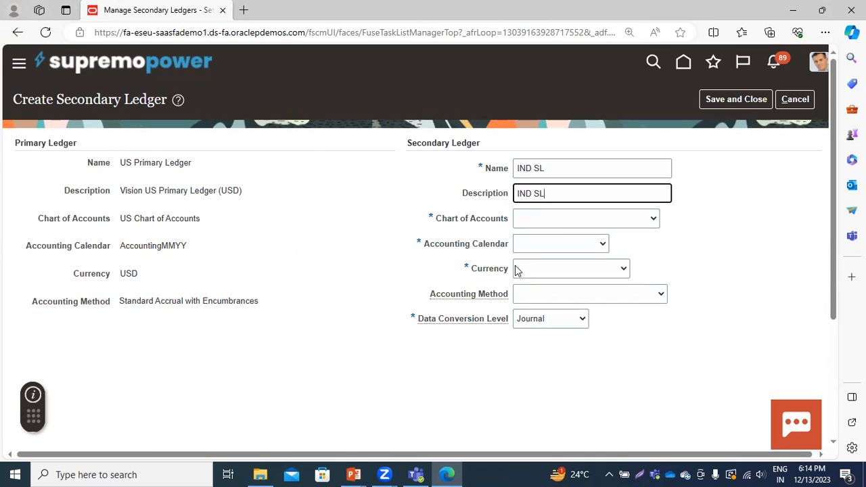
click(560, 218)
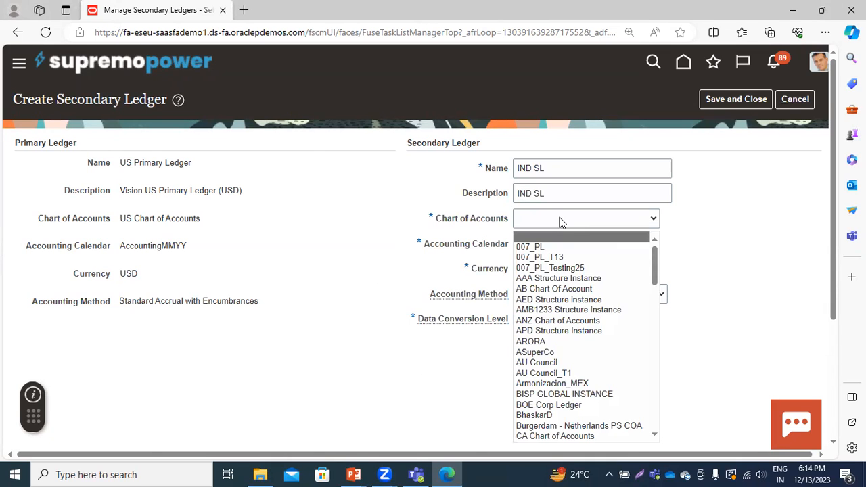
text(US Chart of Accounts)
key(Return)
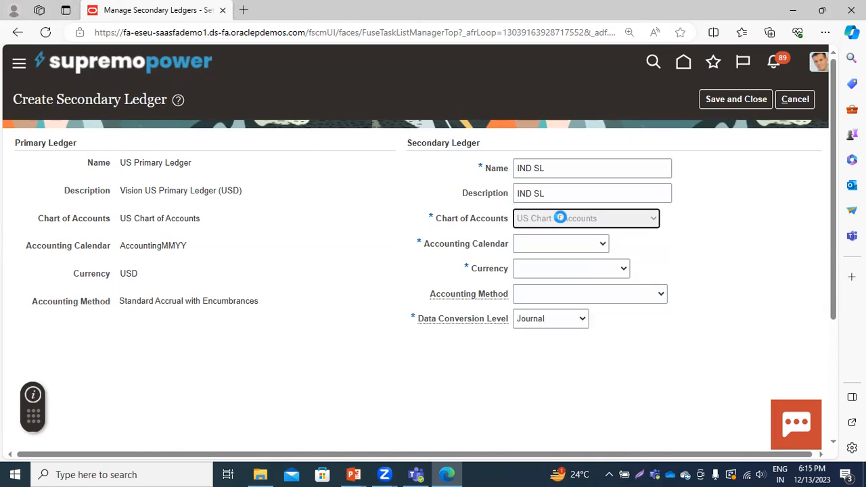
Set the secondary ledger's accounting calendar to GT Cal and its currency to INR - Indian Rupee
click(532, 245)
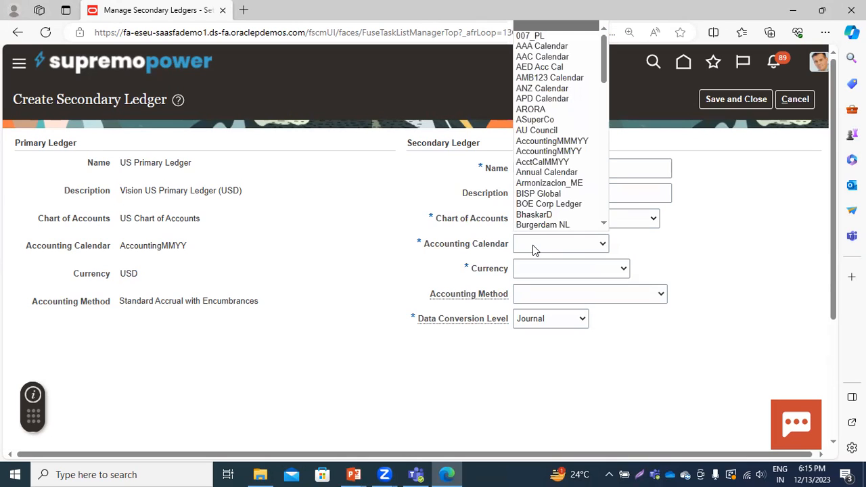
click(605, 223)
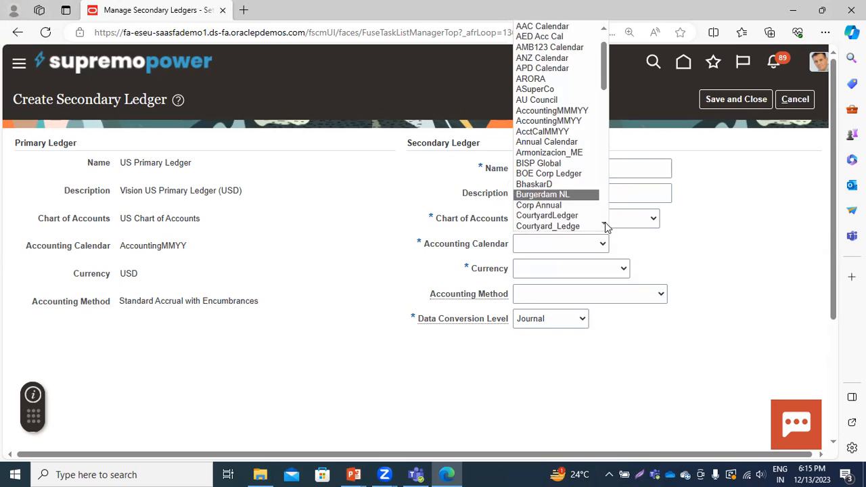
click(604, 226)
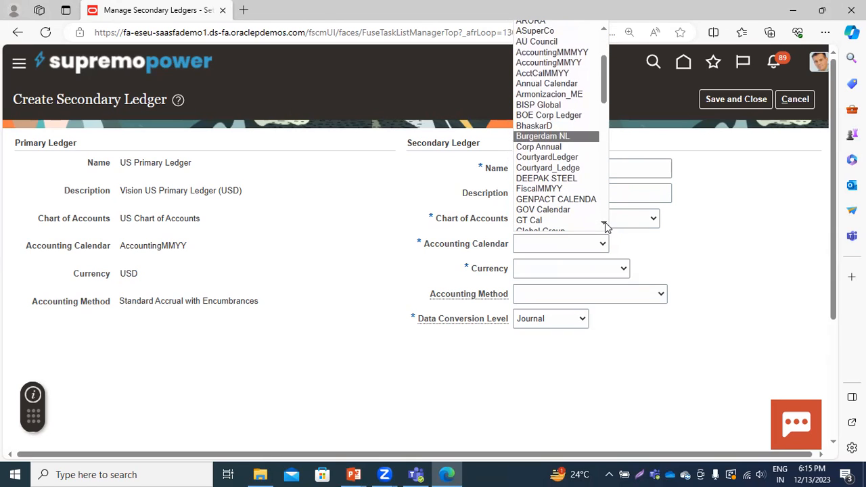
click(538, 220)
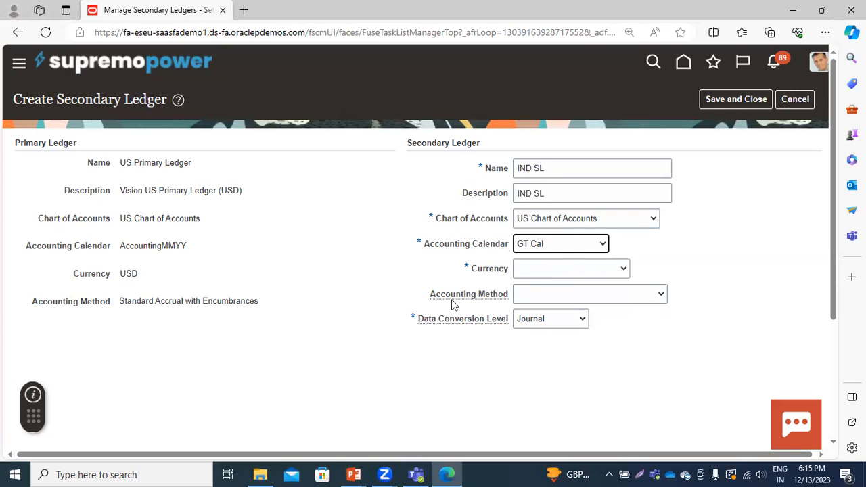
click(525, 274)
text(inr)
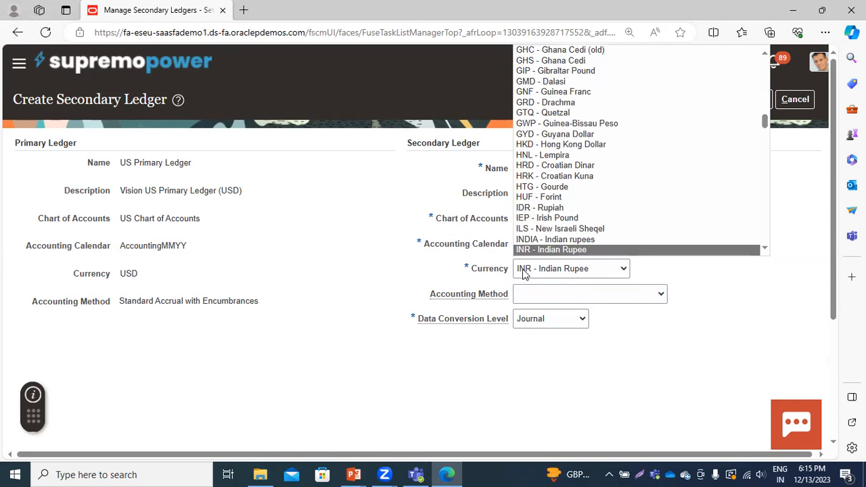
click(531, 239)
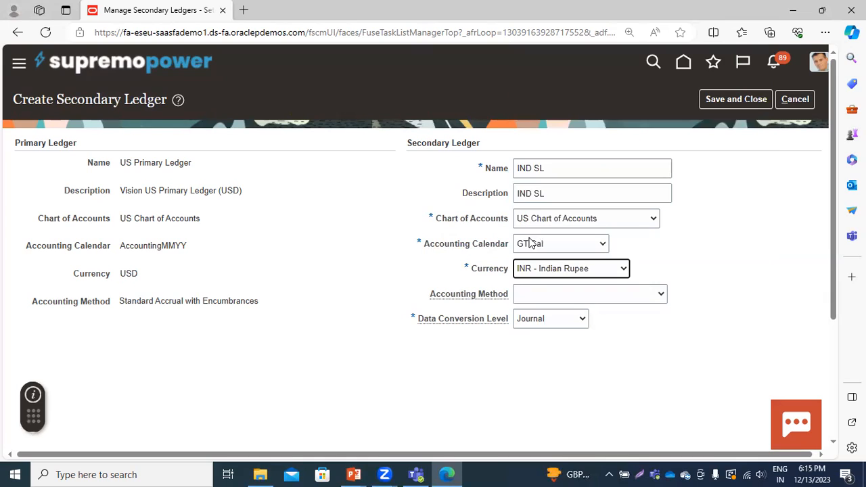
Set the secondary ledger's accounting method to Standard Accrual and its data conversion level to Subledger
click(532, 294)
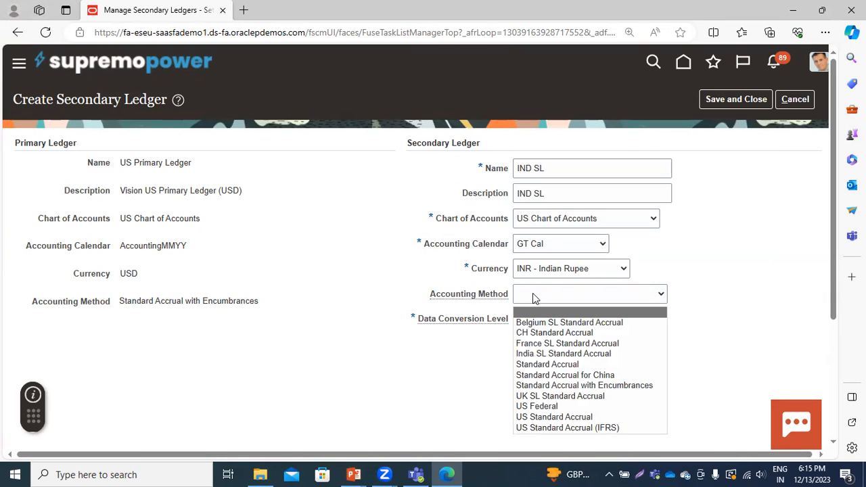
click(548, 363)
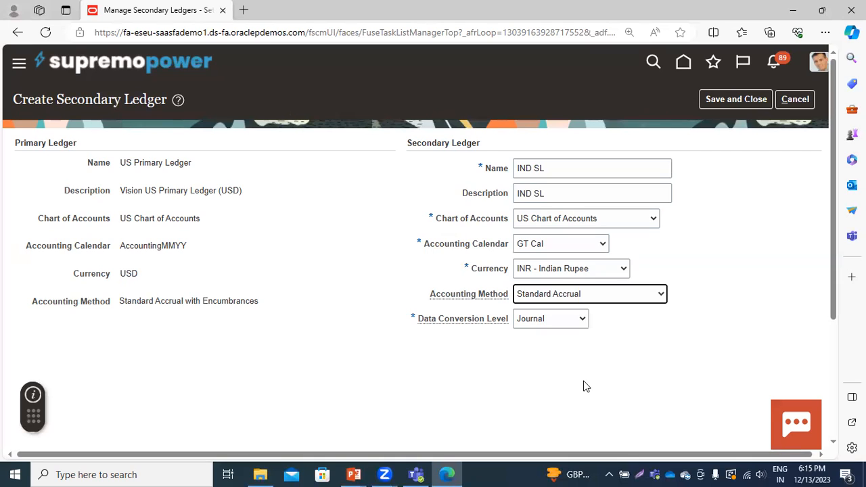
click(532, 322)
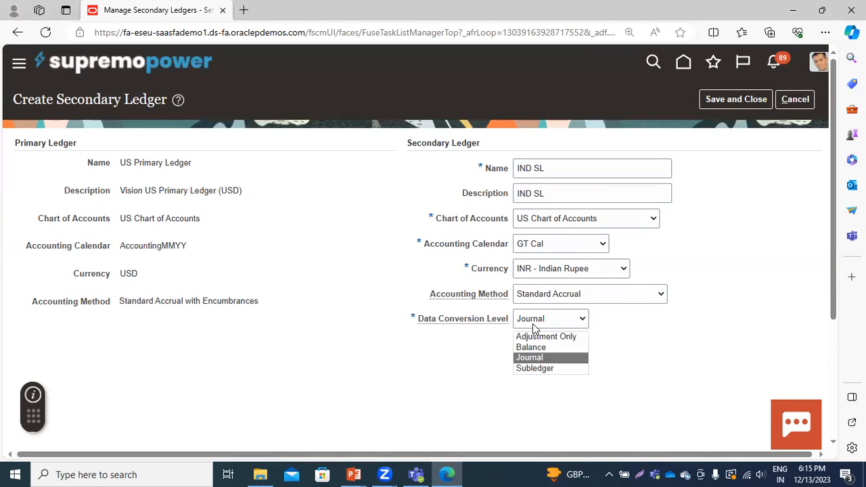
click(523, 370)
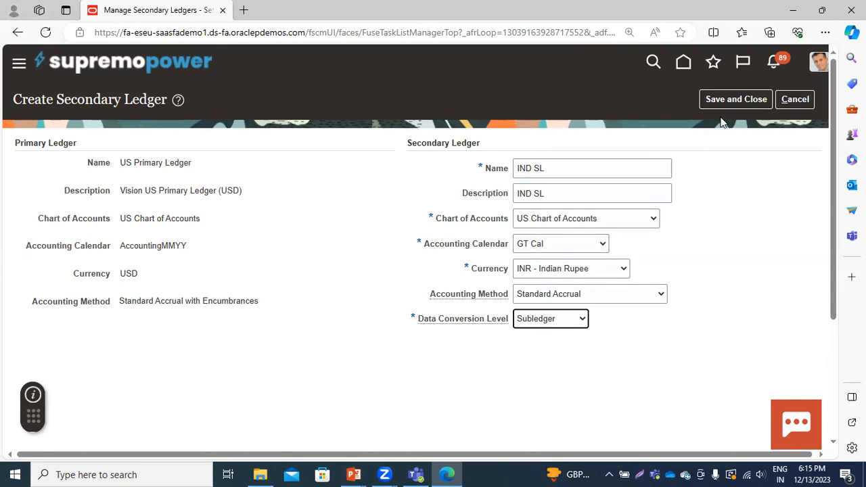
Discard the new secondary ledger and review the existing secondary ledgers for US Primary Ledger
click(785, 100)
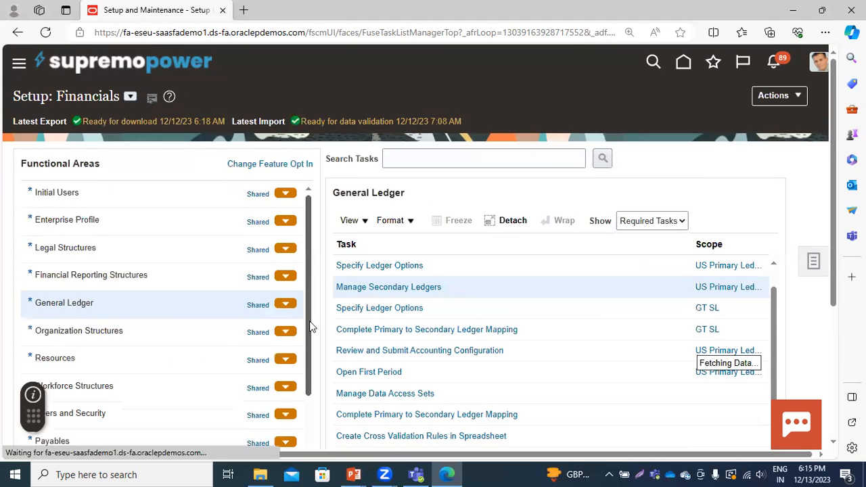
click(396, 287)
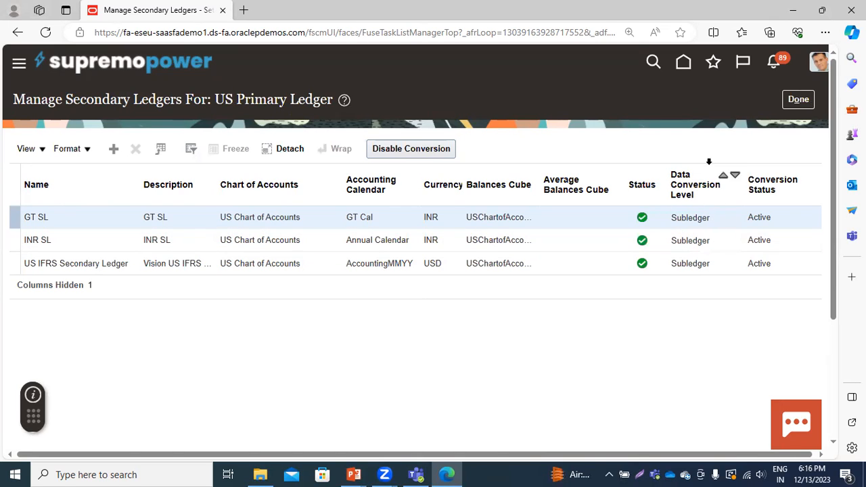
click(798, 106)
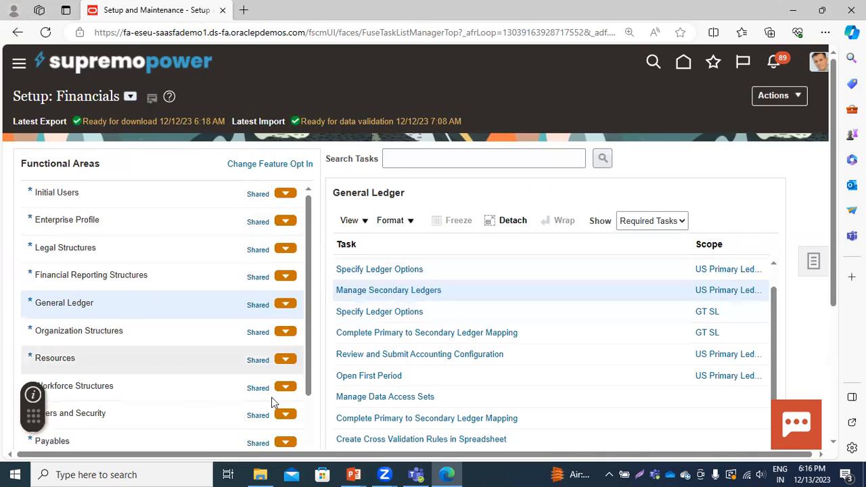
Review the ledger options of GT SL, including calendar, subledger accounting, period close and journal processing, and save and close them
click(368, 313)
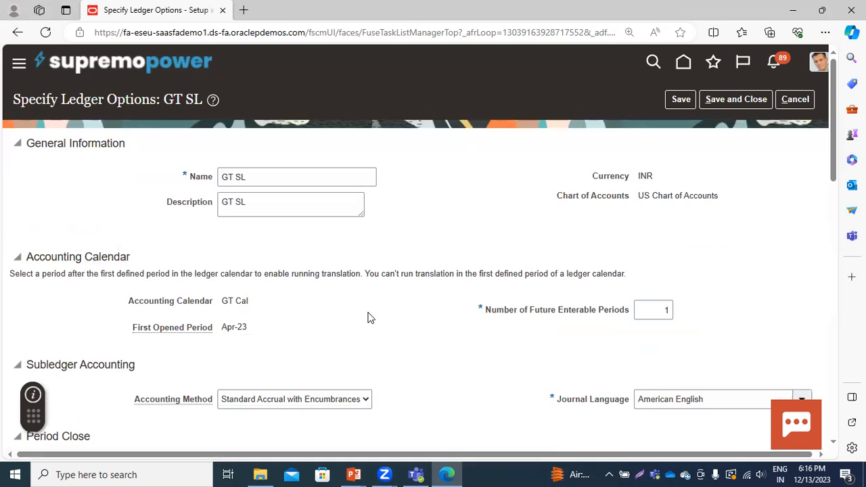
scroll(369, 318, down, 3)
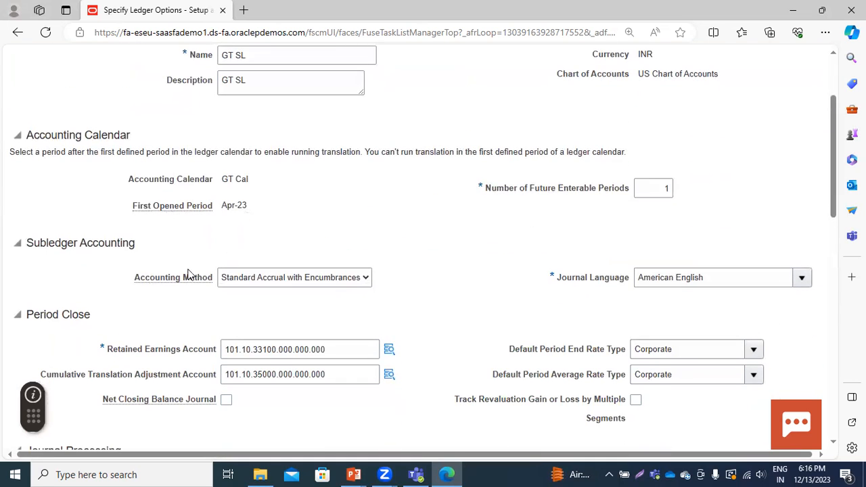
scroll(304, 345, down, 1)
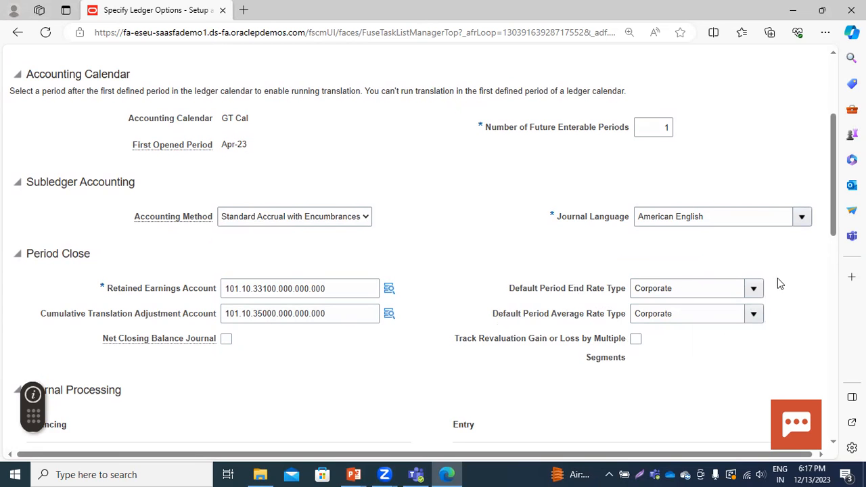
scroll(374, 341, down, 4)
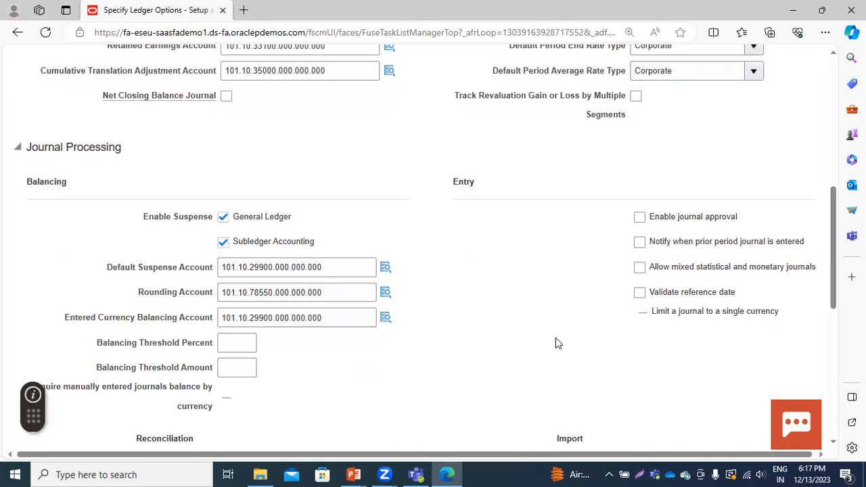
scroll(534, 345, down, 3)
scroll(518, 346, up, 10)
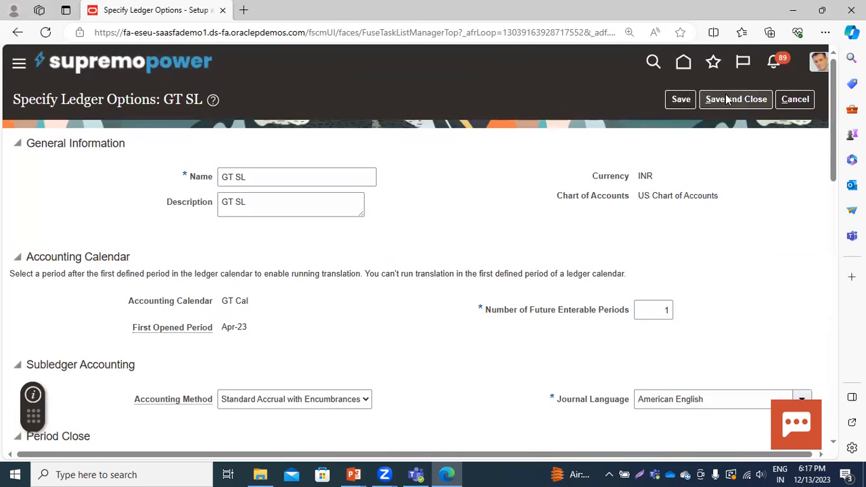
click(725, 100)
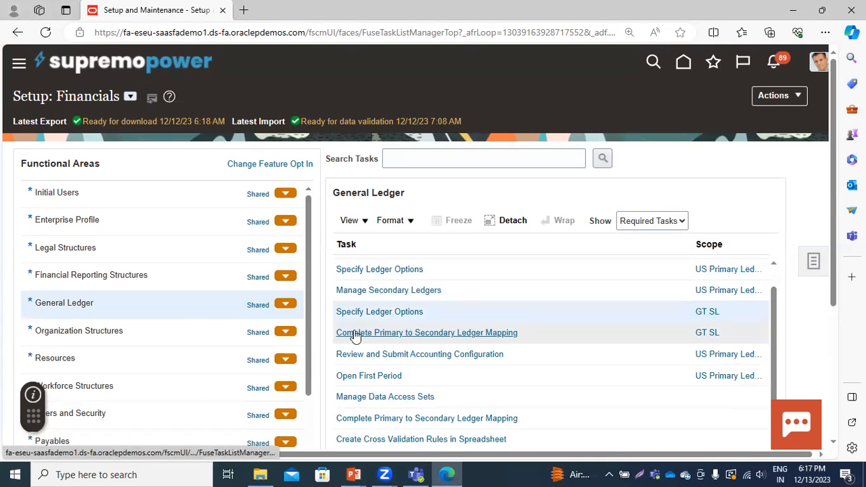
Review GT SL's primary to secondary ledger mapping, including currency conversion, error handling and journal conversion rules, and save and close it
click(419, 334)
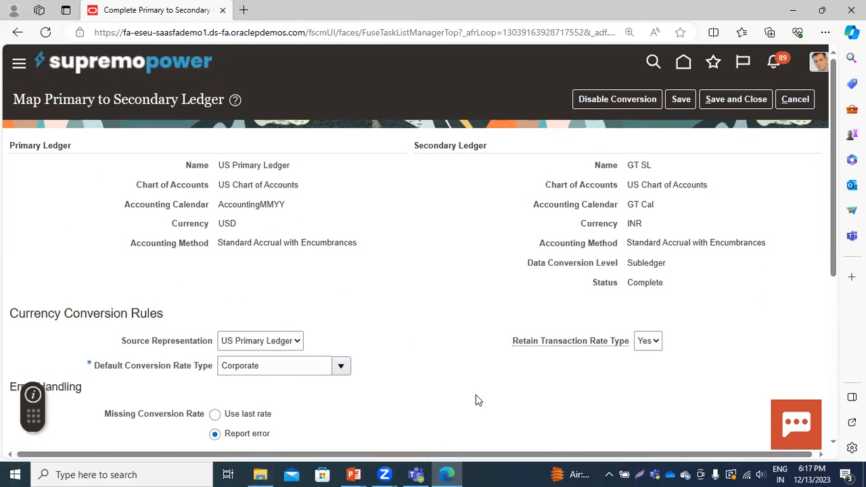
scroll(454, 318, down, 1)
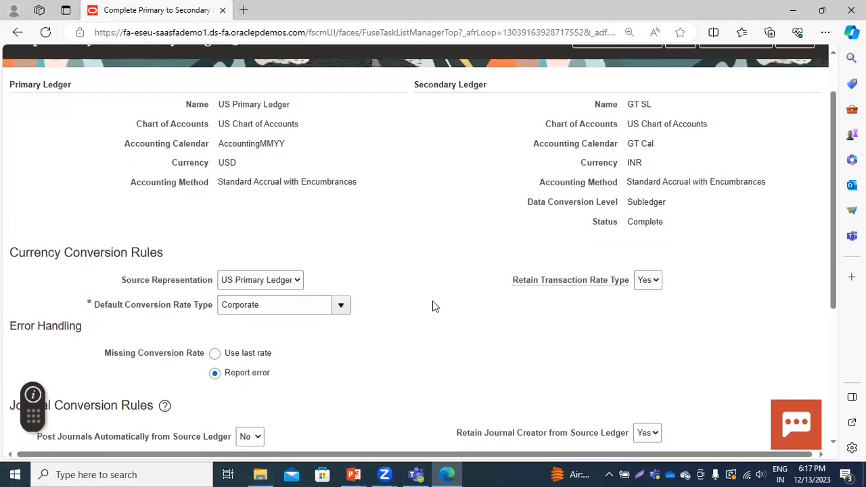
scroll(414, 237, down, 1)
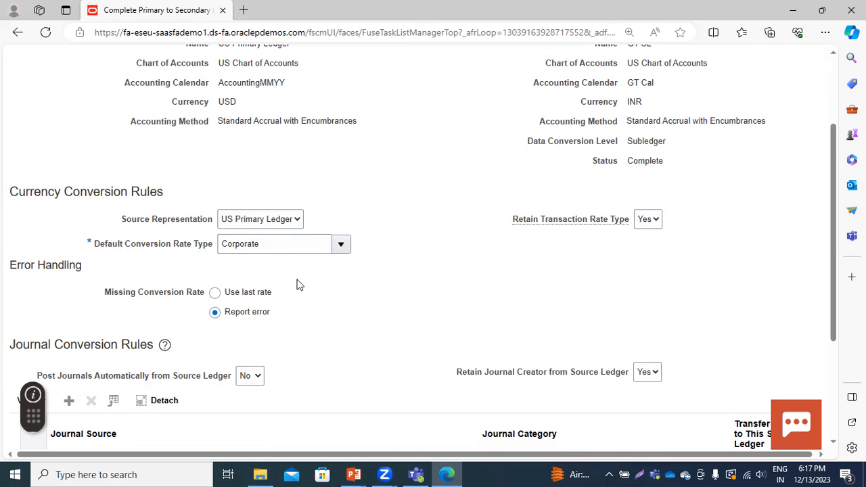
scroll(381, 332, down, 1)
scroll(381, 333, down, 2)
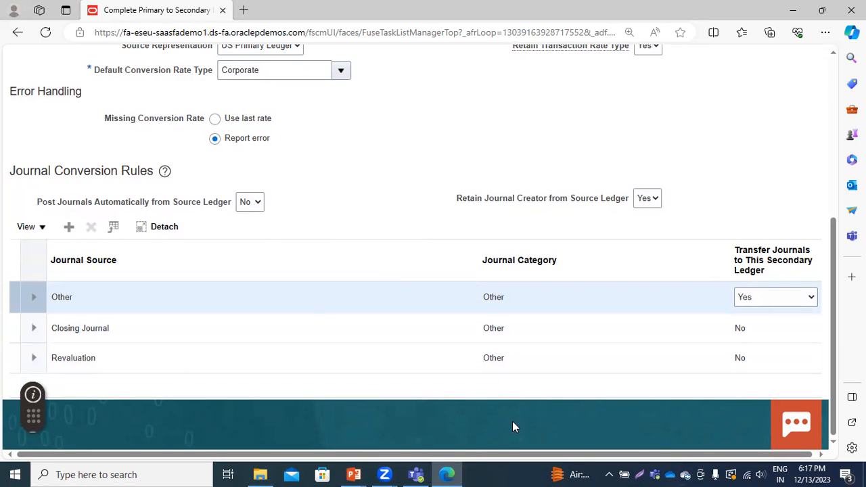
scroll(263, 376, up, 5)
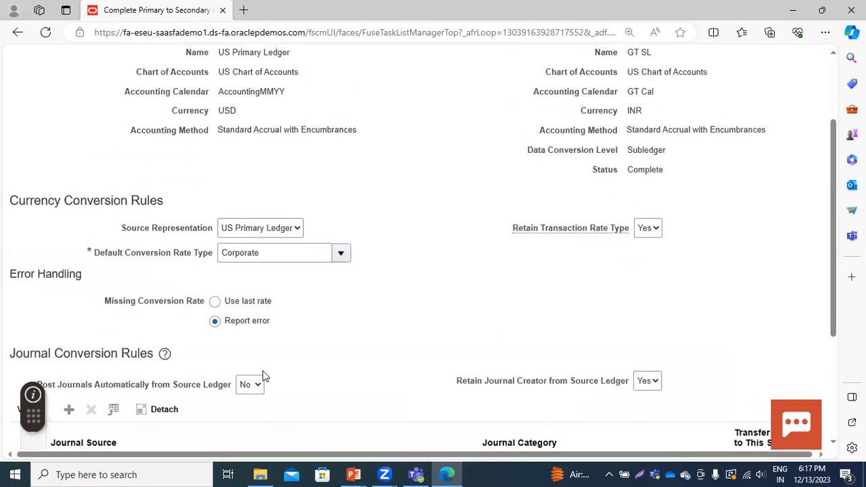
click(728, 100)
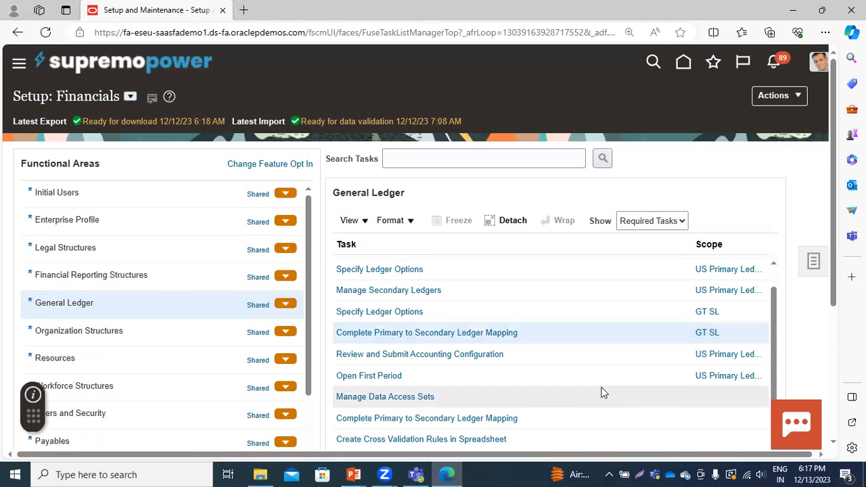
Review the accounting configuration for US Primary Ledger without submitting it, and check the status of its secondary ledgers
click(403, 354)
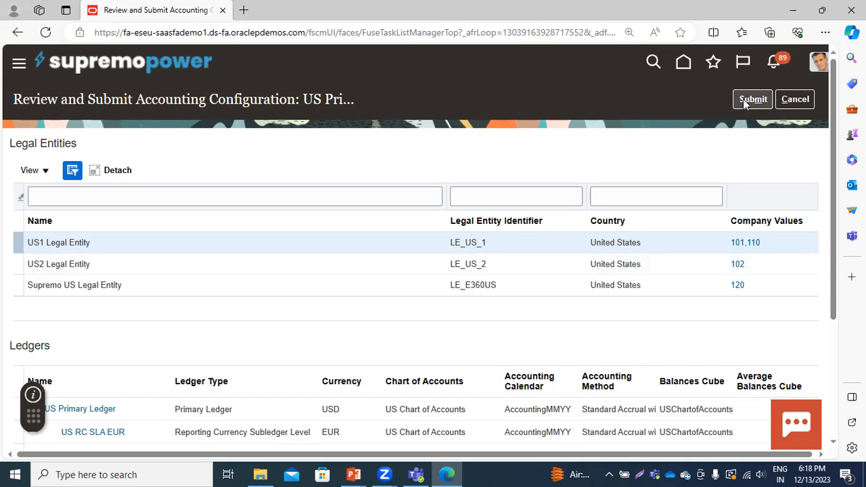
click(795, 100)
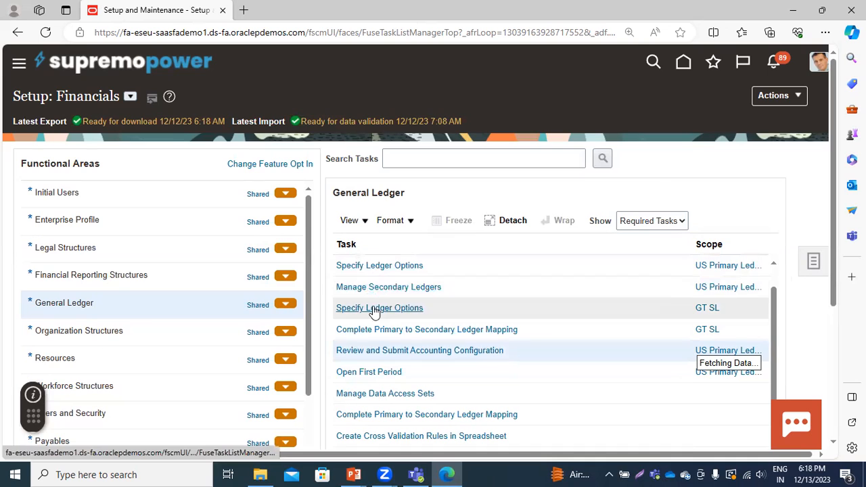
click(368, 290)
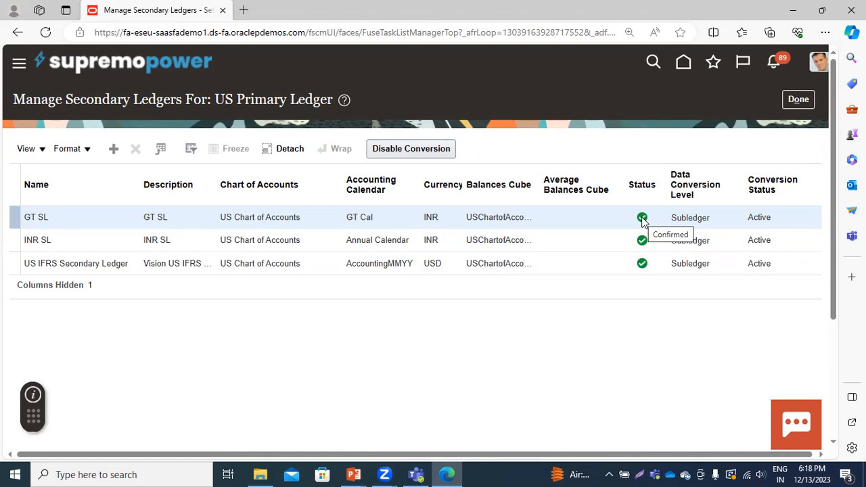
click(797, 97)
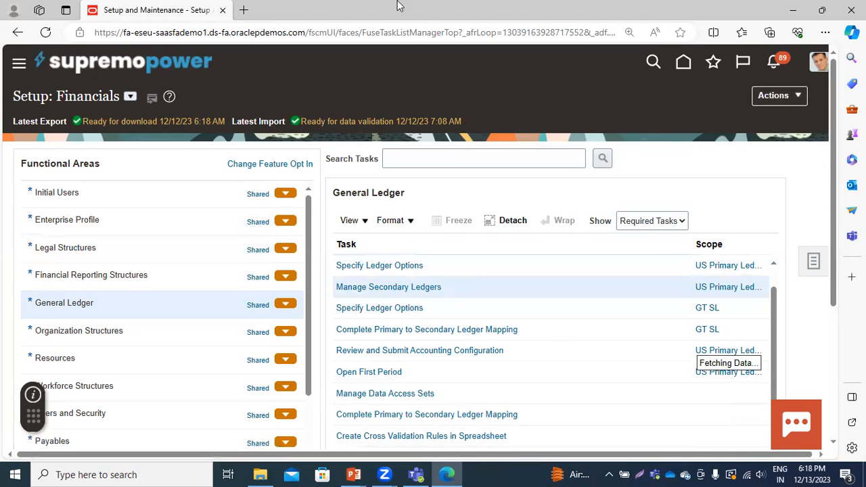
Go to the Payables invoices work area and start creating a new invoice
click(19, 66)
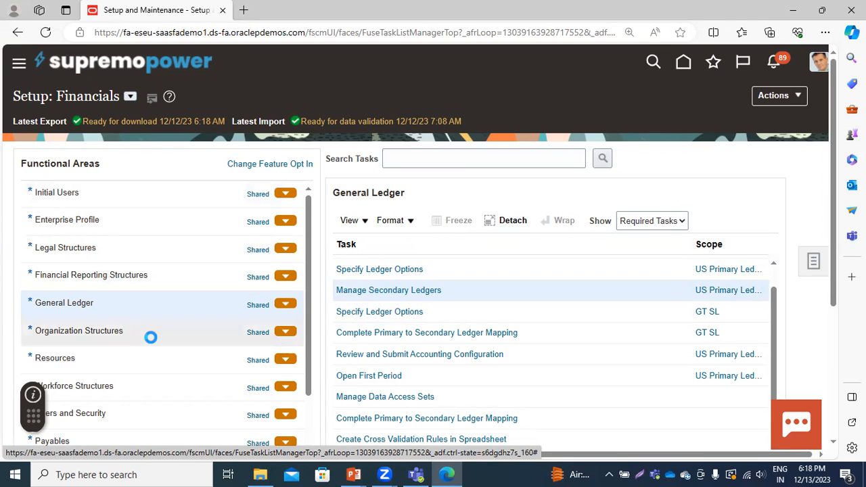
scroll(159, 299, down, 2)
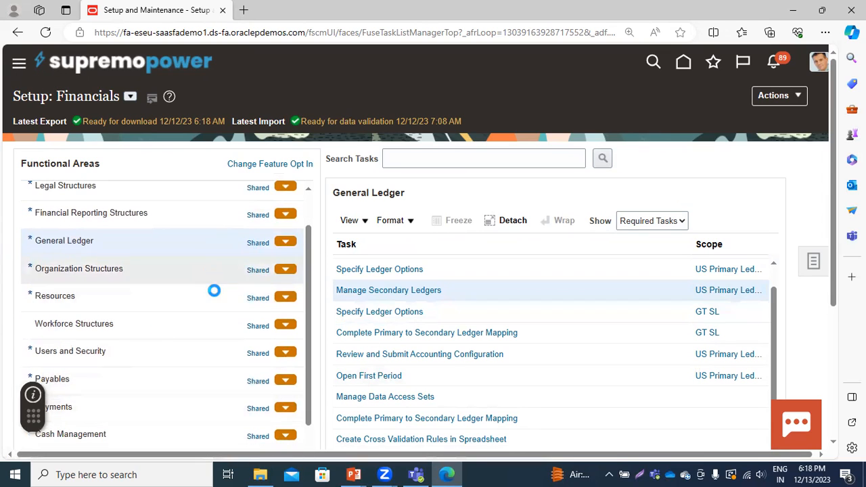
scroll(214, 290, down, 4)
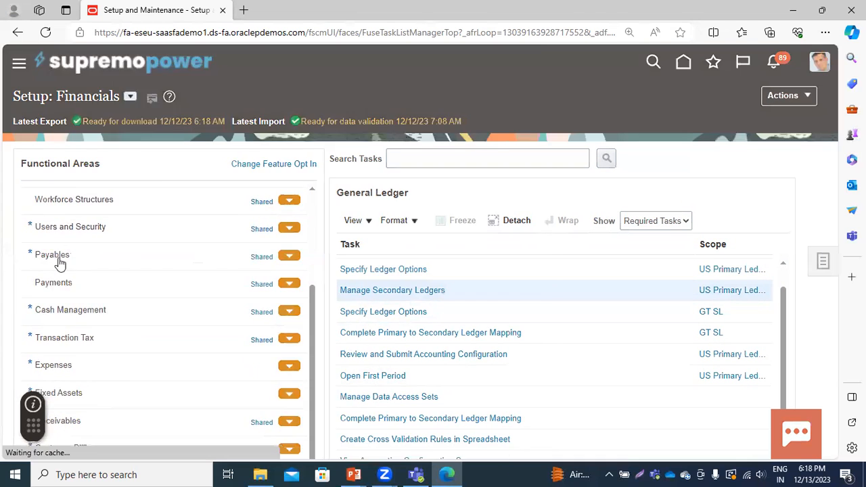
scroll(207, 275, down, 5)
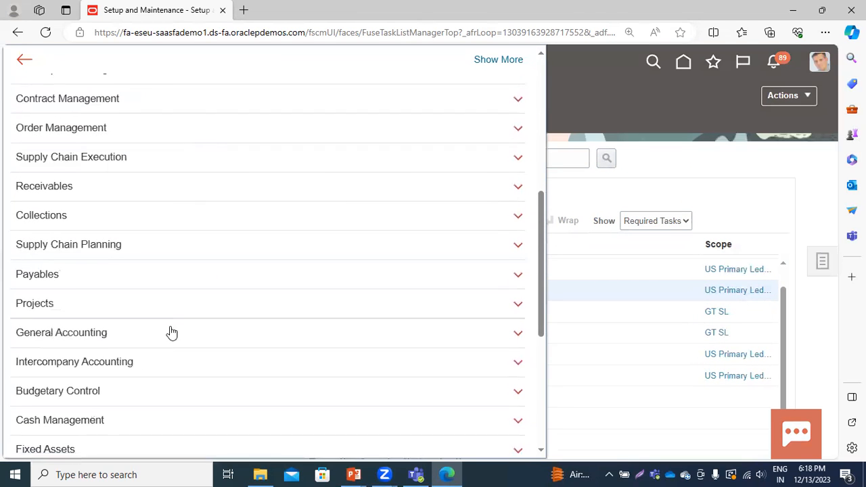
click(83, 278)
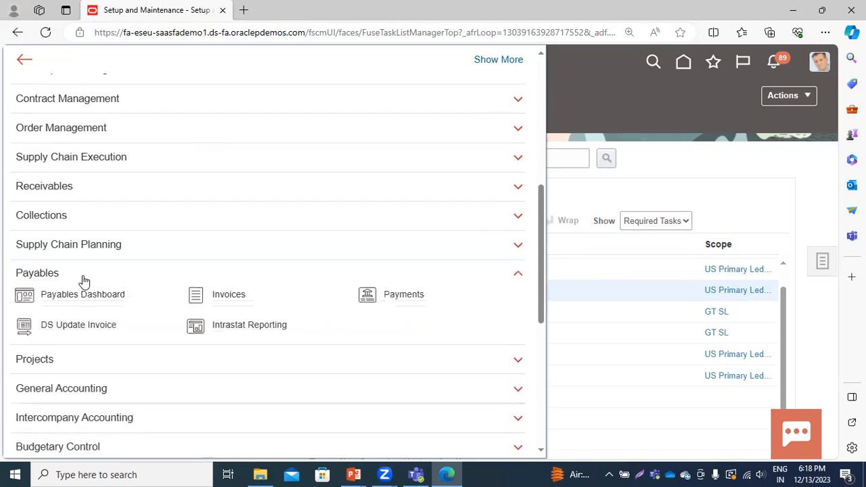
click(233, 296)
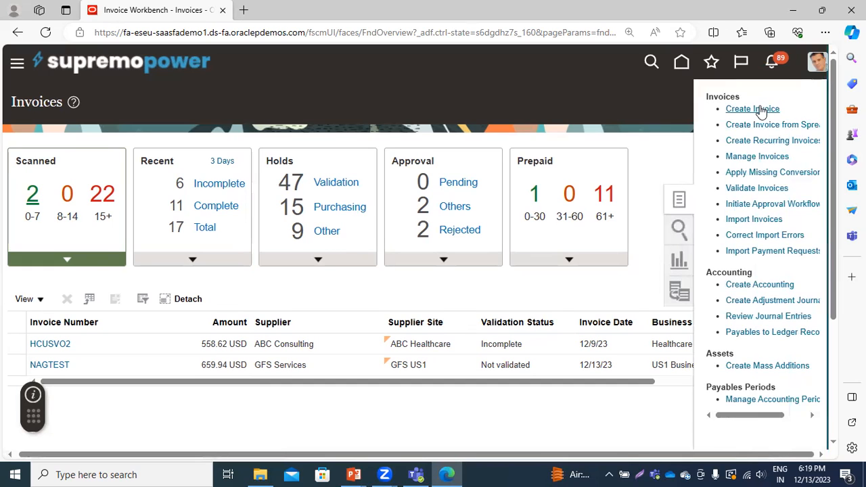
click(759, 108)
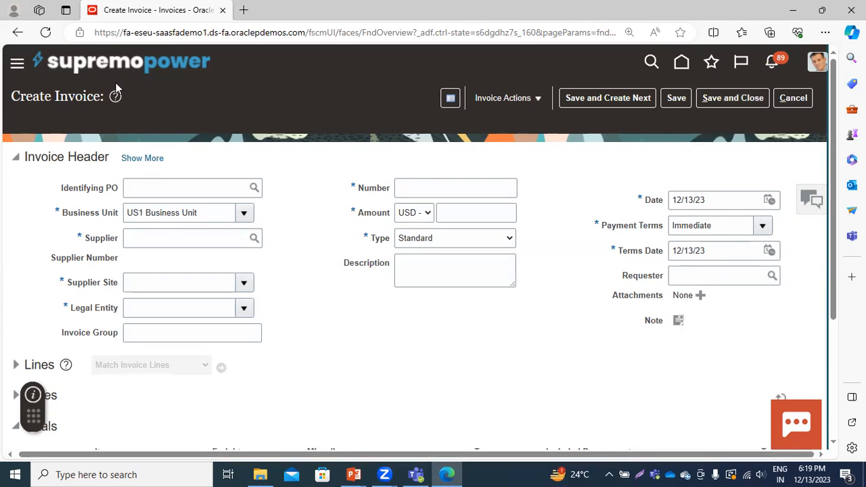
Fill in the invoice header with supplier Dell Inc., number GT-900 and an amount of 8,760 USD
click(159, 245)
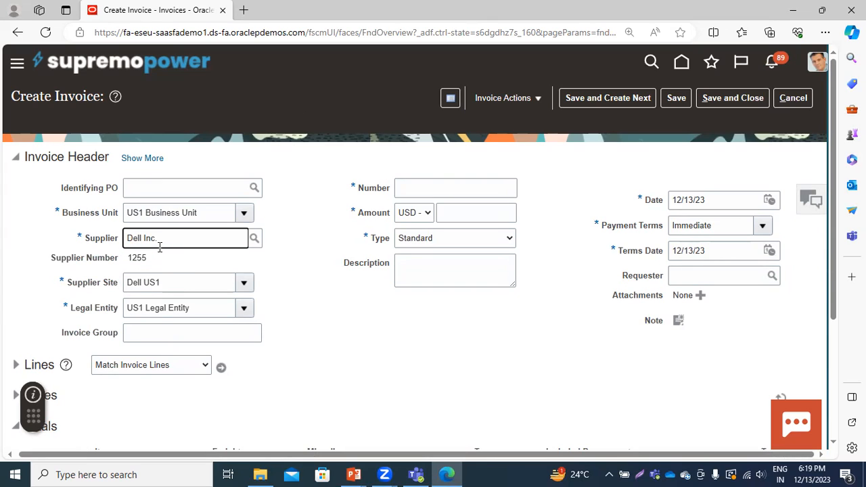
click(403, 184)
text(G)
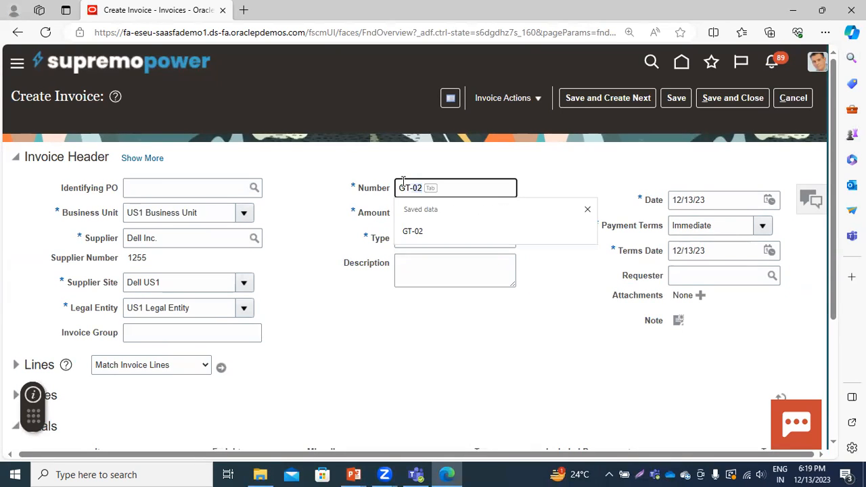
text(T-900)
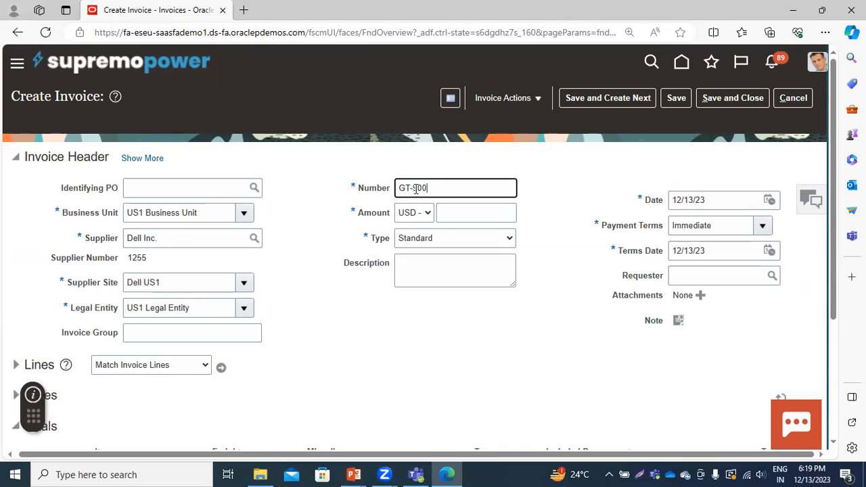
click(451, 211)
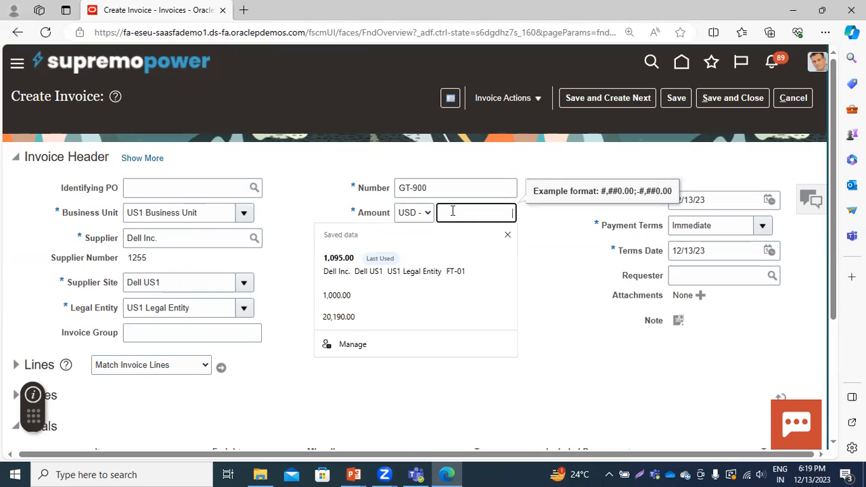
text(8)
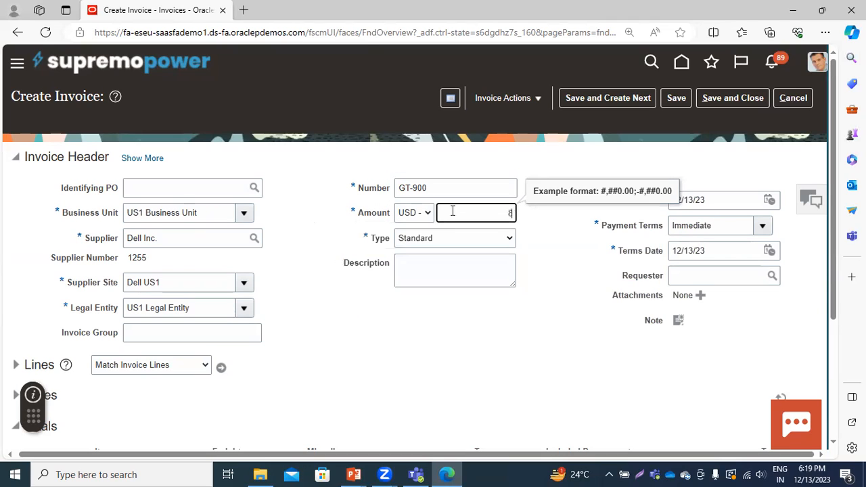
text(,760)
click(355, 391)
Enter invoice line 1 with an amount of 8,000 and the distribution set Telephone Expense (Full)
click(16, 366)
scroll(251, 353, down, 2)
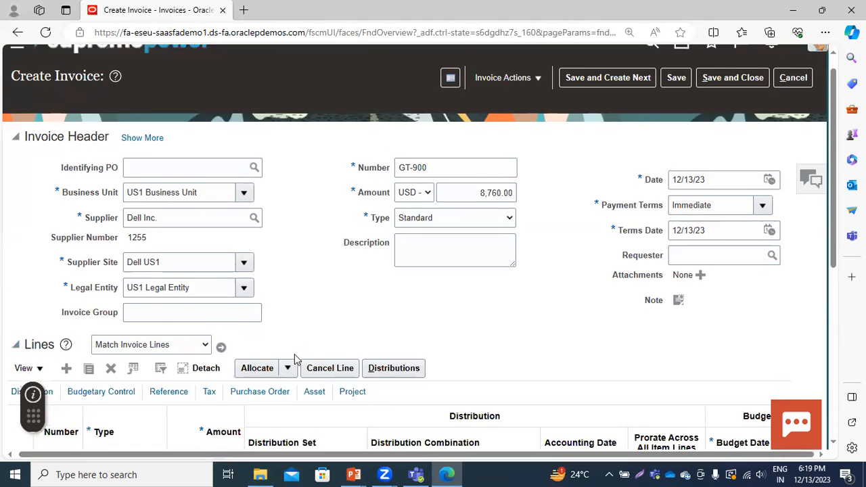
click(205, 369)
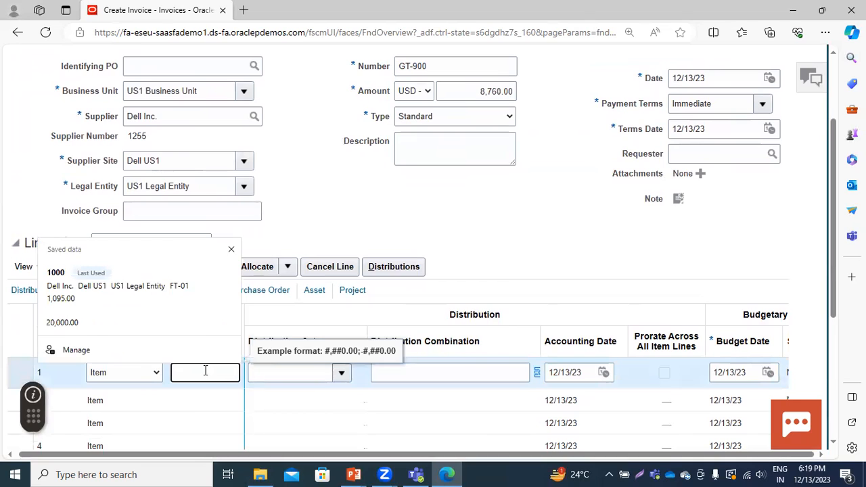
text(8,000)
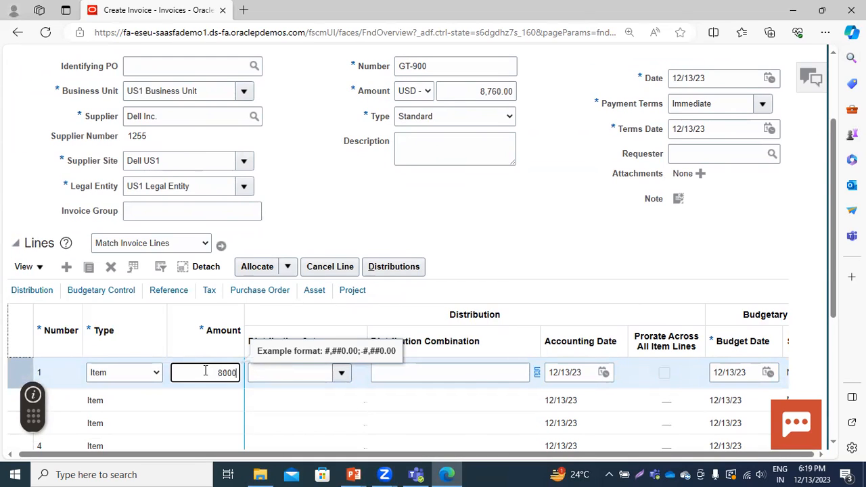
click(340, 372)
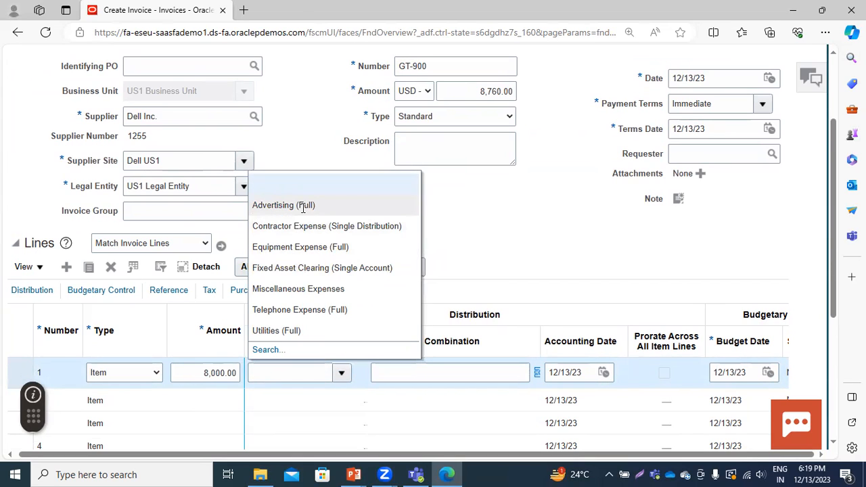
click(306, 310)
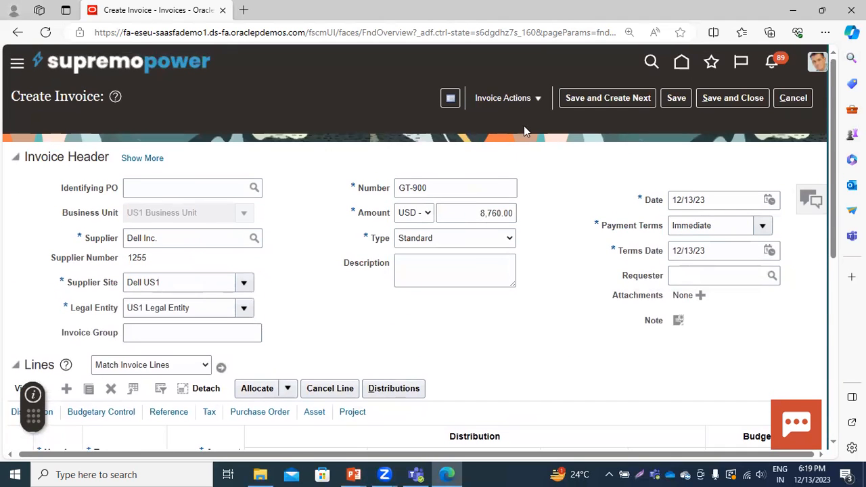
Validate invoice GT-900
click(505, 97)
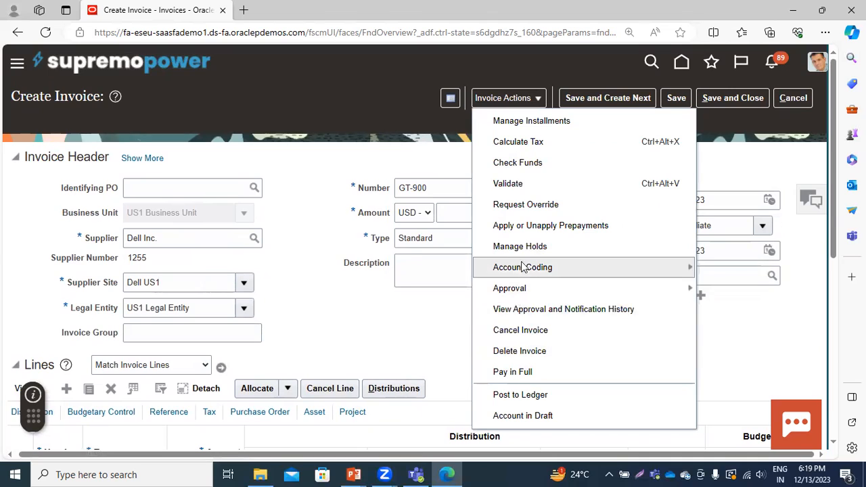
click(522, 184)
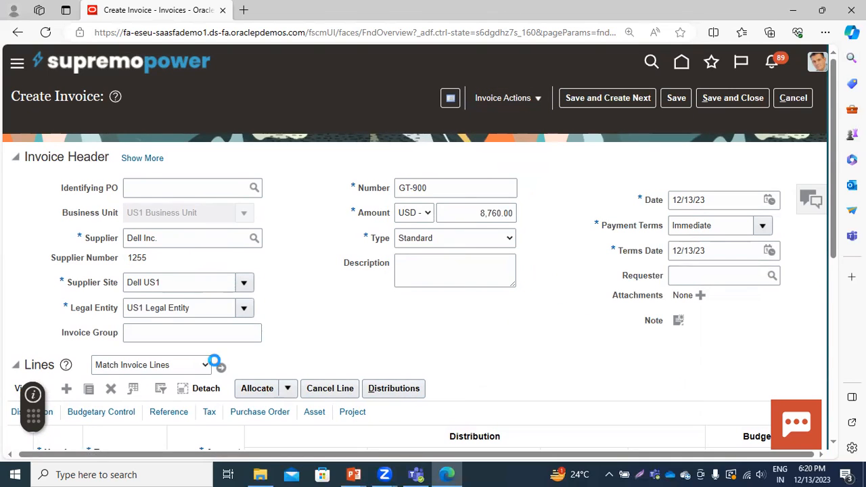
click(564, 102)
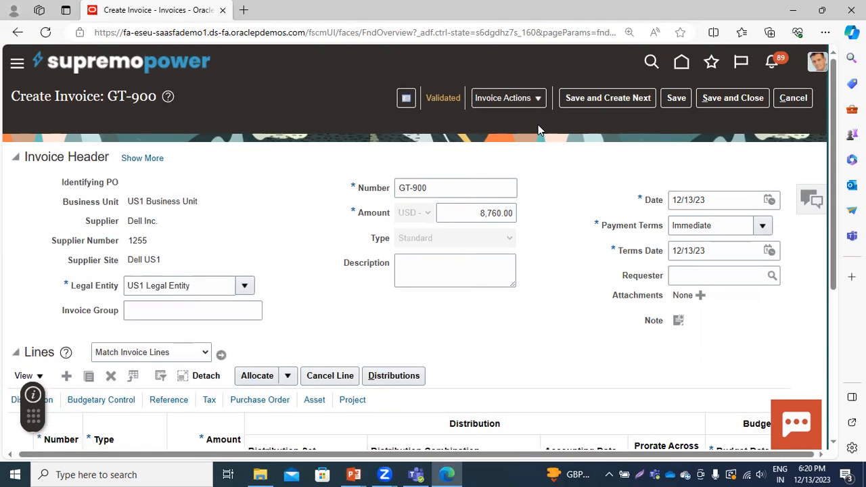
Pay invoice GT-900 in full from the BofA bank account using the PayPal payment process profile
click(509, 99)
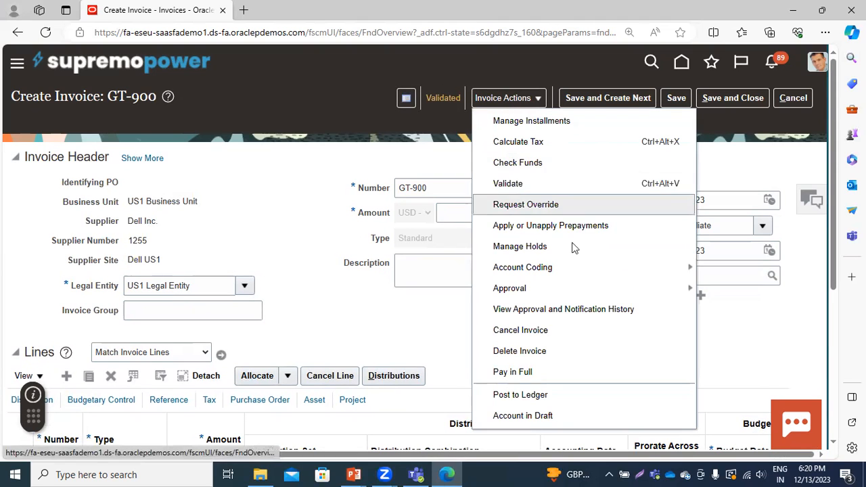
click(515, 372)
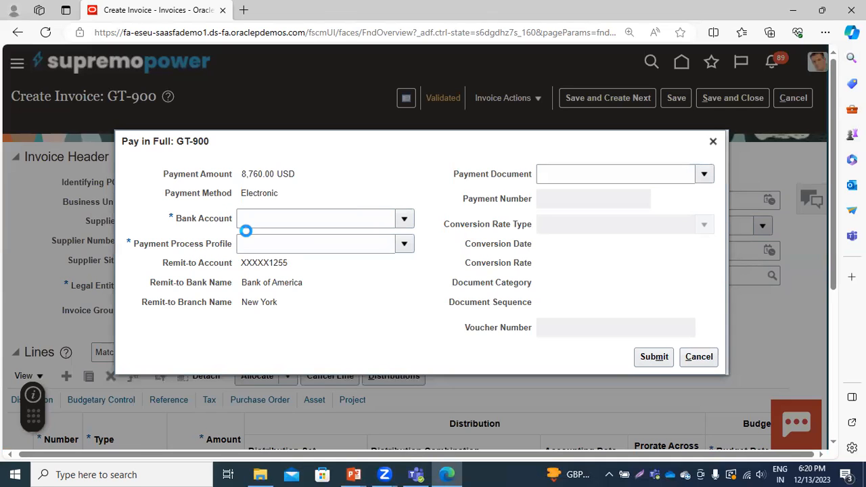
click(245, 224)
click(250, 242)
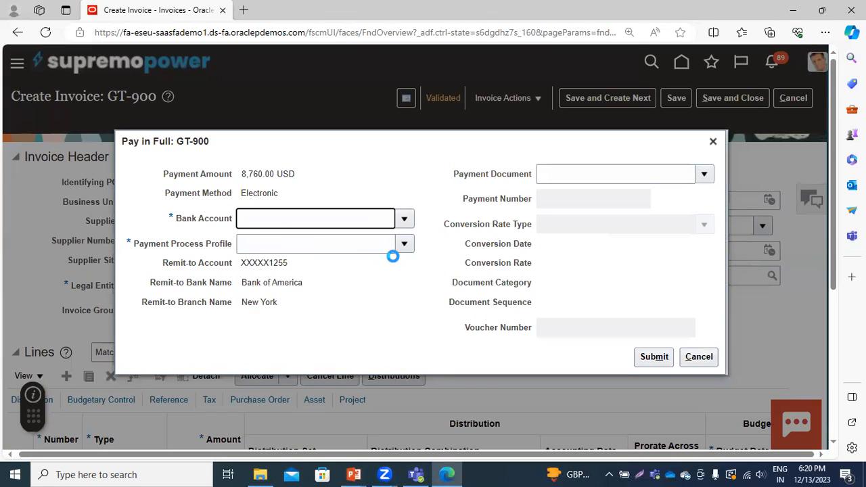
click(405, 249)
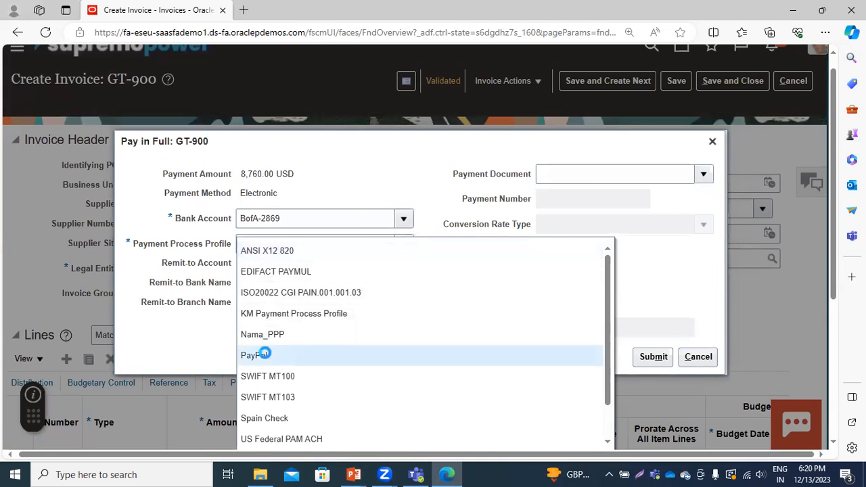
click(264, 355)
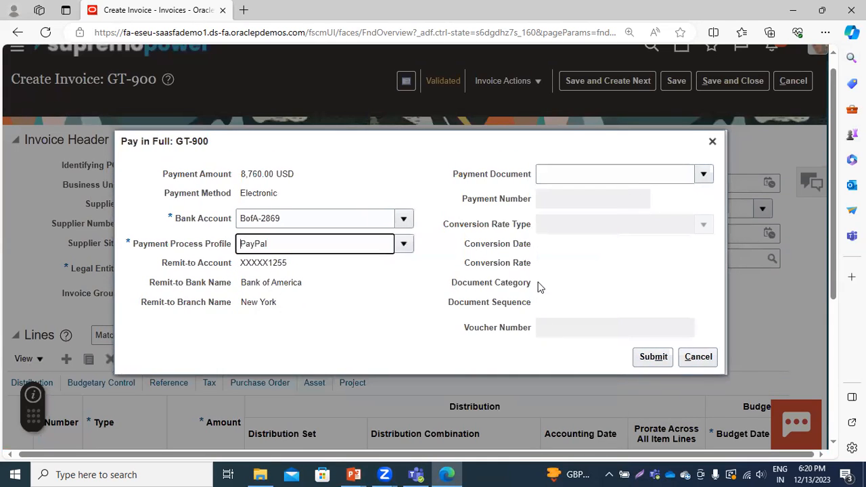
click(646, 358)
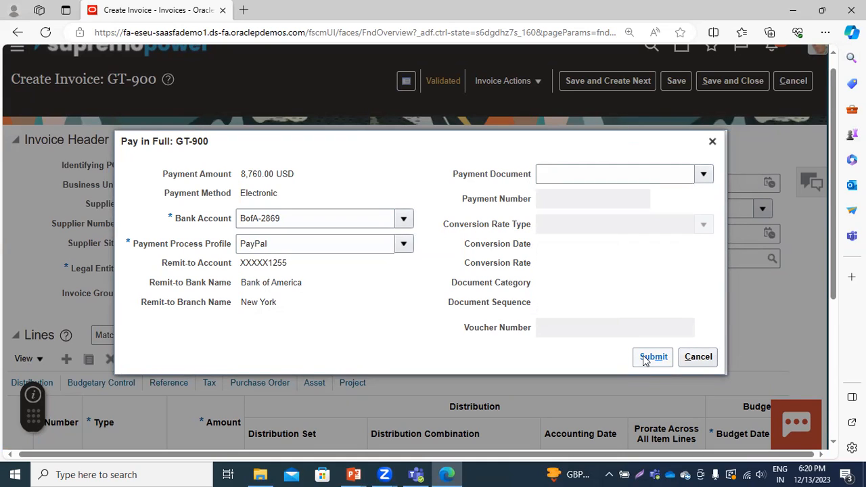
click(644, 360)
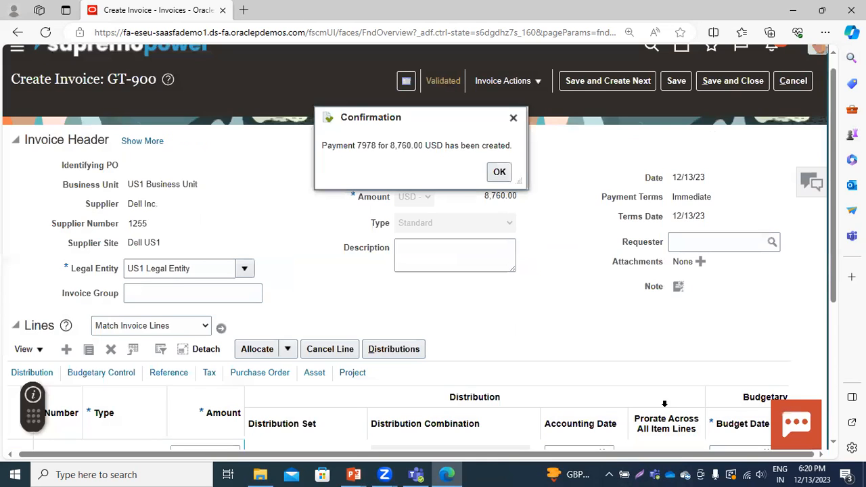
click(499, 172)
Post invoice GT-900 to the ledger, and save and close the invoice
click(524, 80)
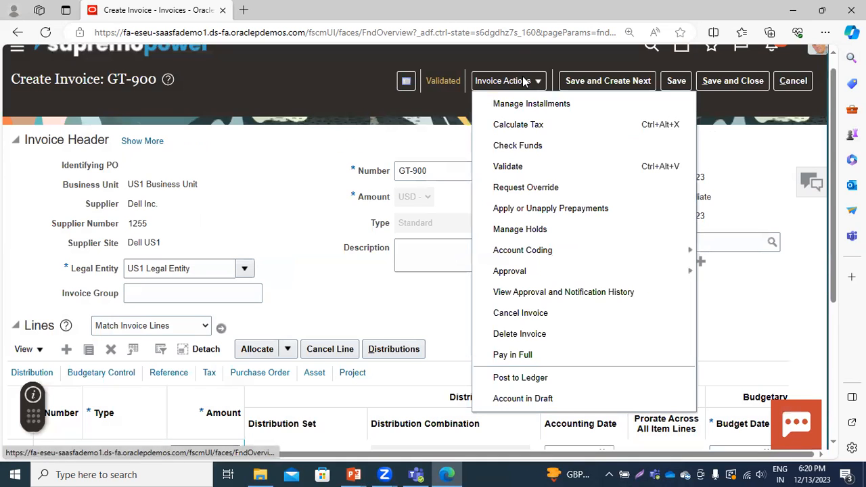
click(526, 377)
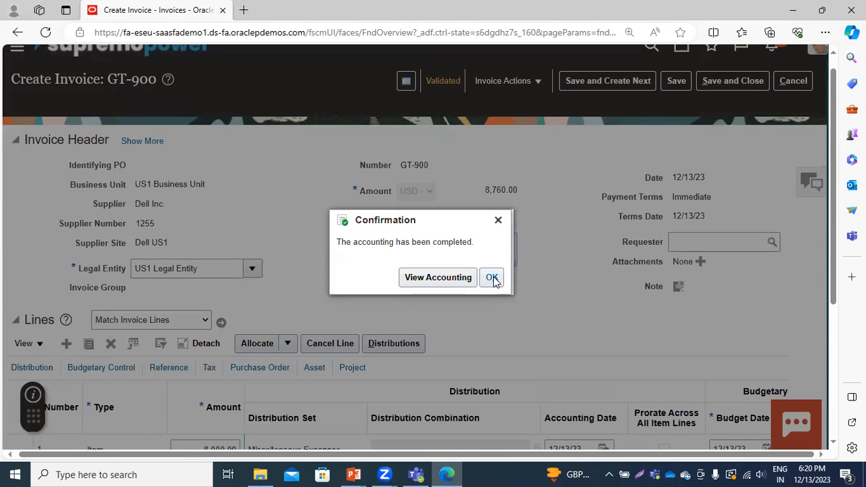
click(492, 278)
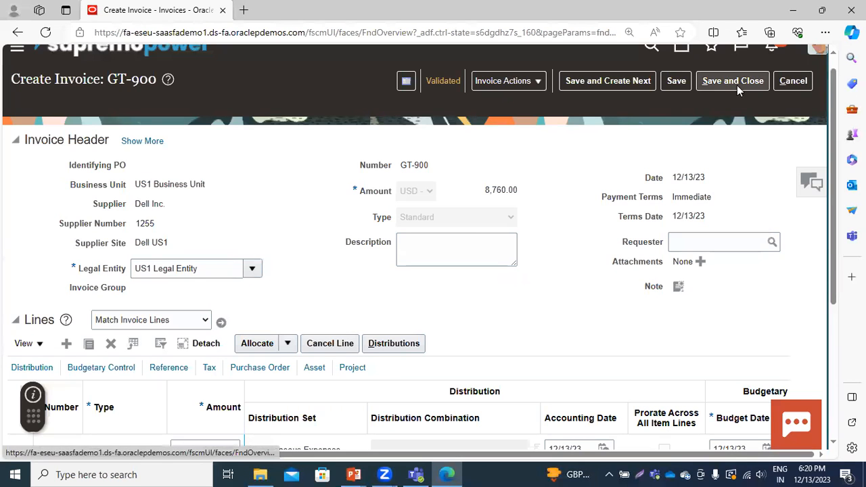
click(725, 84)
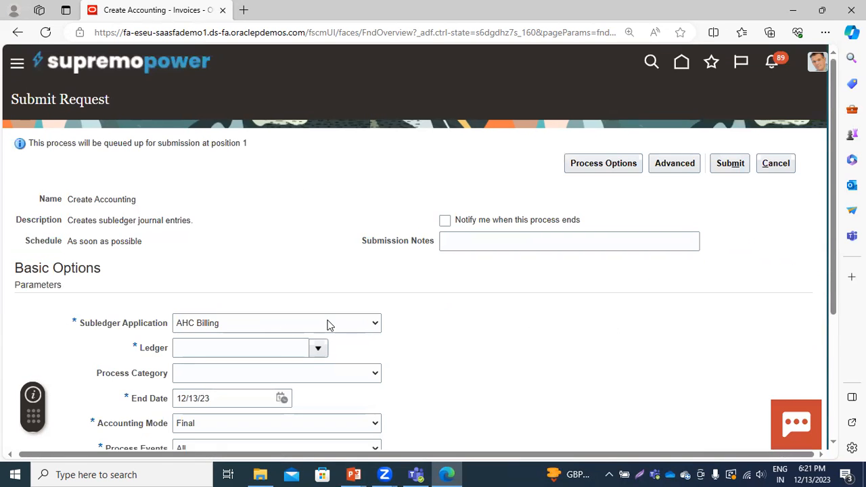
Set the Create Accounting request's subledger application to Payables and its ledger to US Primary Ledger
scroll(284, 308, down, 1)
click(270, 261)
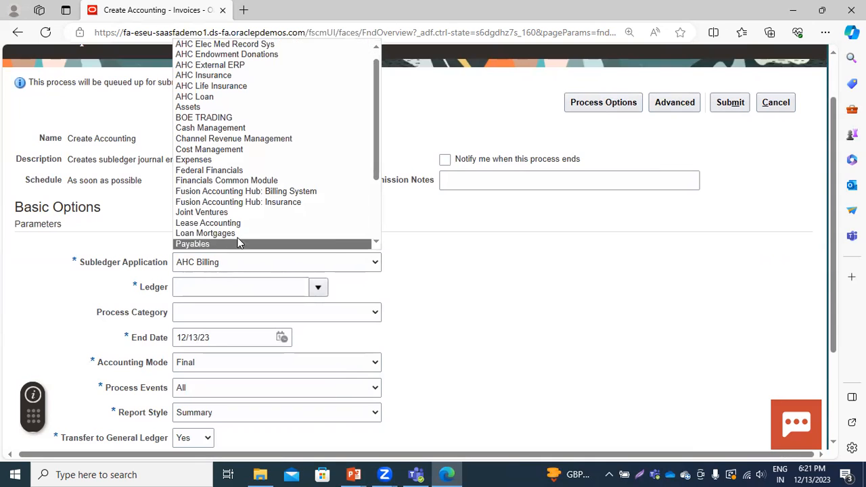
scroll(223, 169, down, 3)
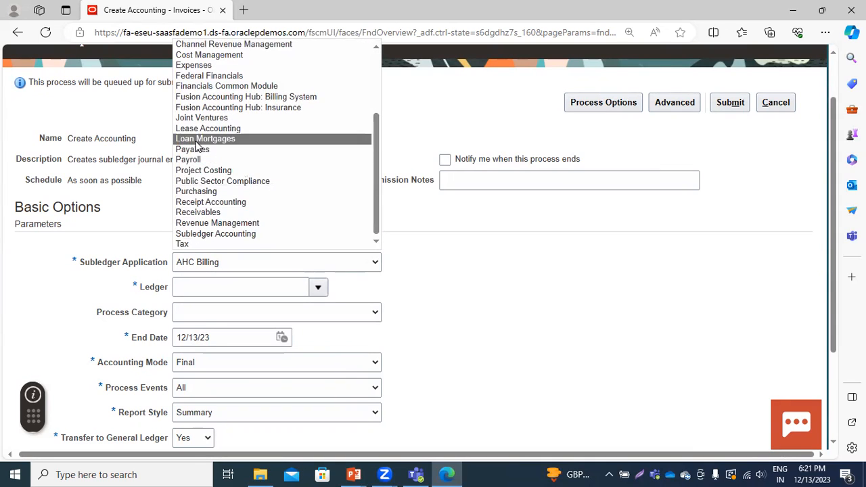
click(196, 149)
click(232, 285)
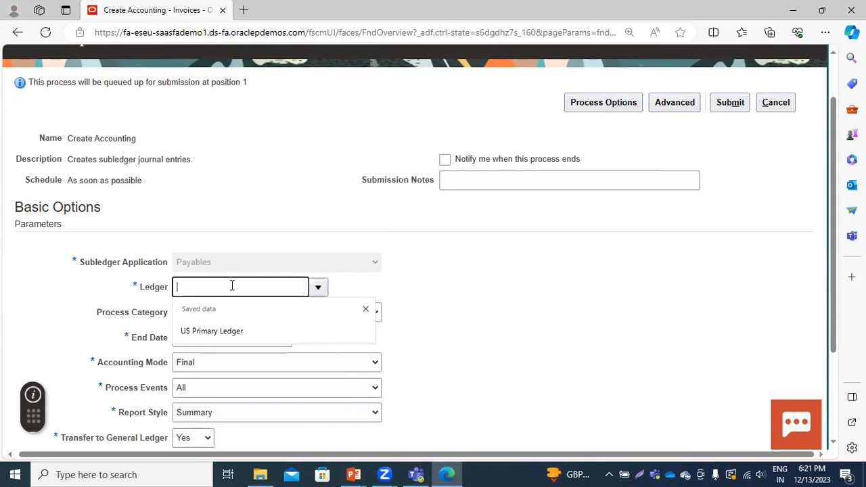
click(227, 330)
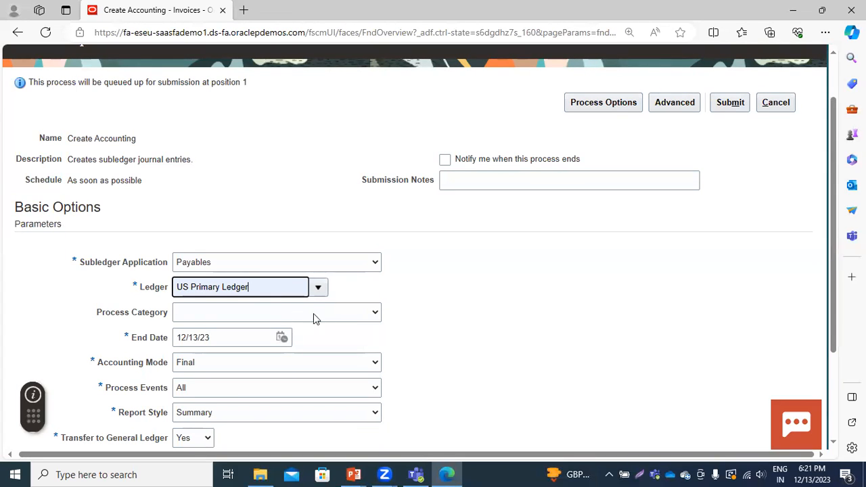
Set Post in General Ledger to No and submit the Create Accounting request
scroll(314, 332, down, 2)
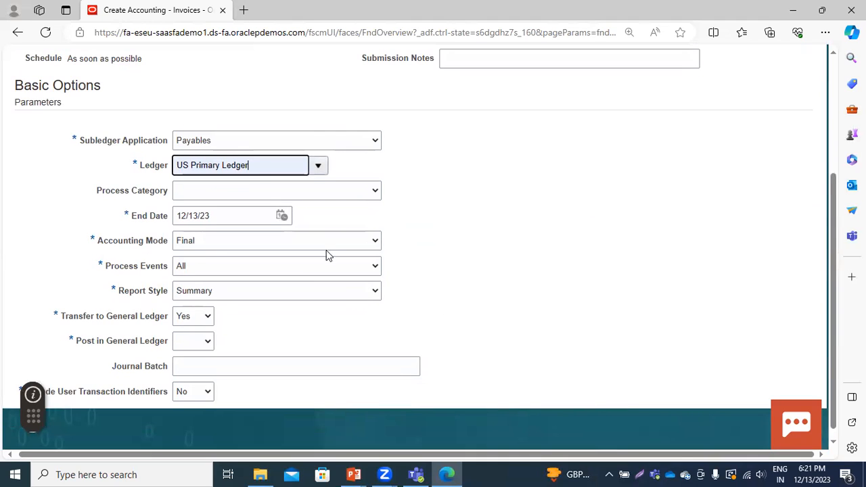
scroll(473, 254, up, 2)
scroll(472, 255, up, 1)
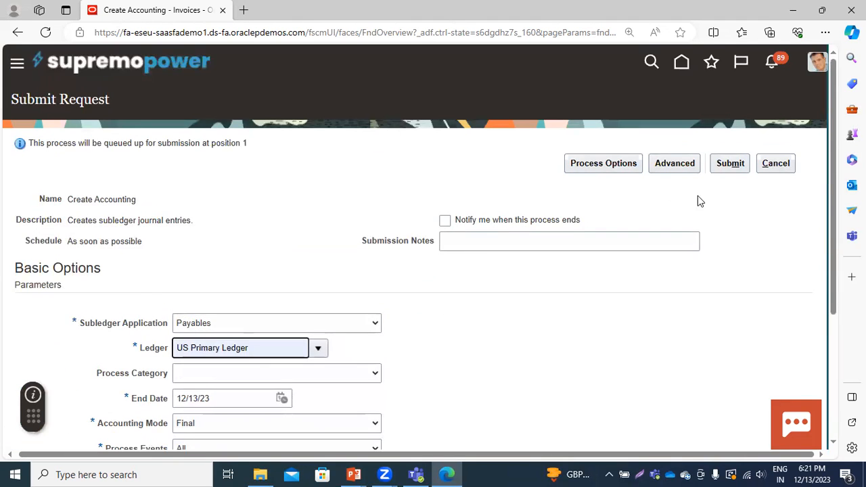
click(724, 164)
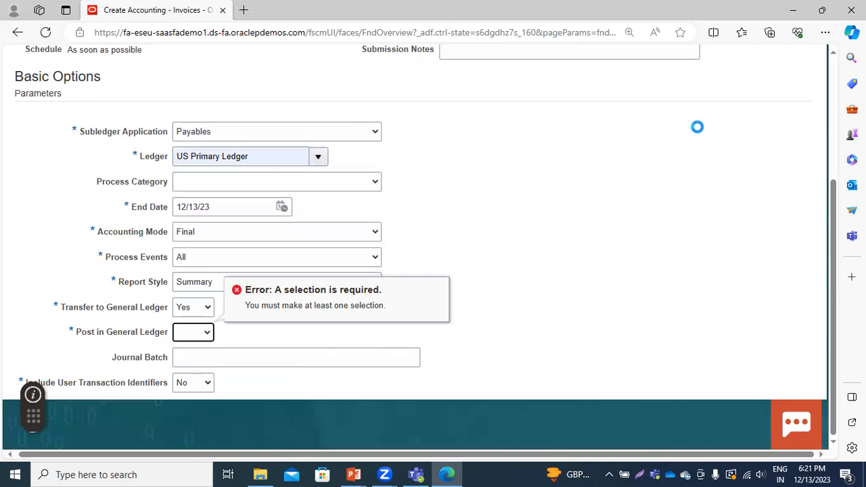
click(199, 338)
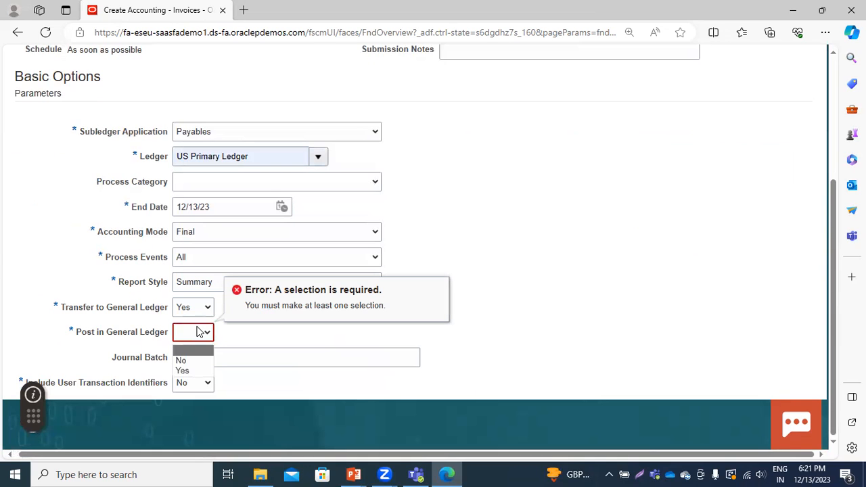
click(184, 359)
scroll(511, 306, up, 3)
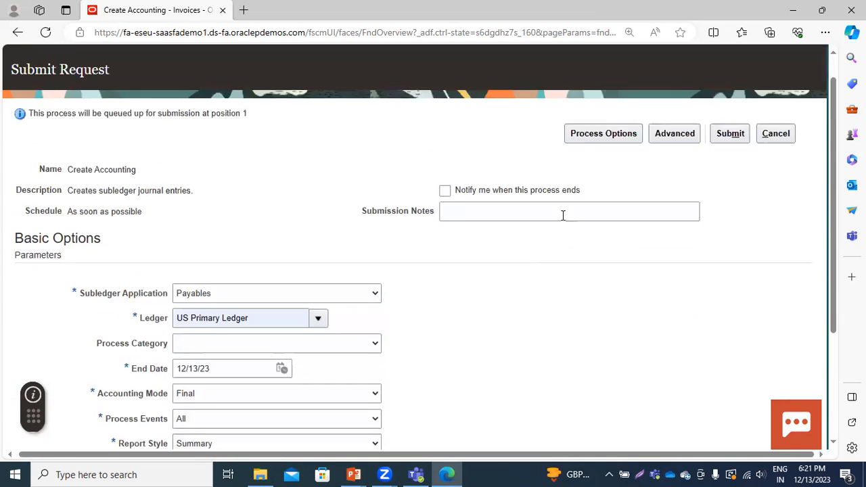
click(729, 154)
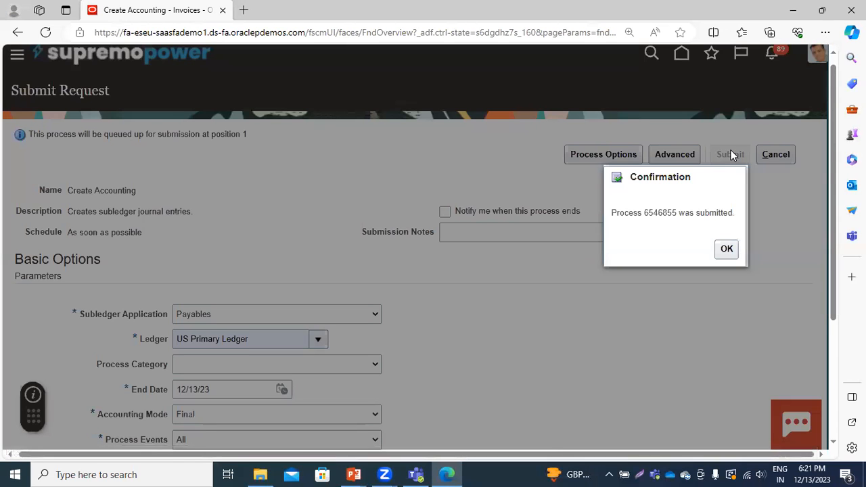
click(724, 258)
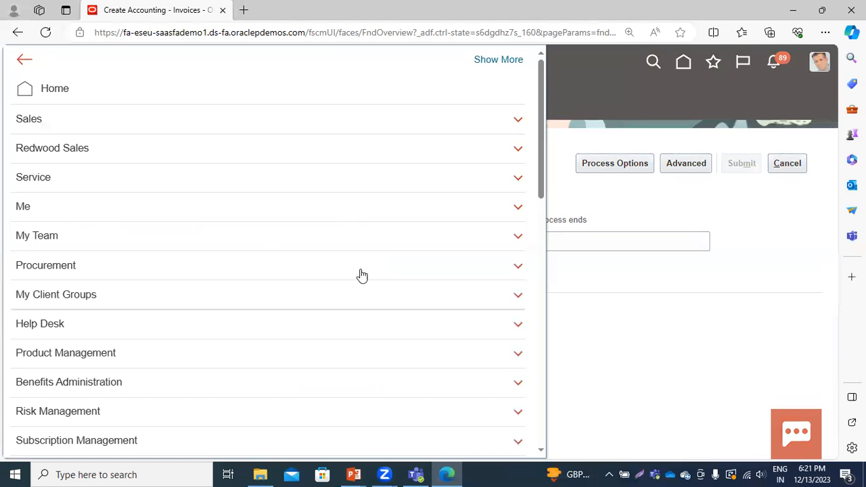
Go to the Journals work area under General Accounting
scroll(362, 275, down, 5)
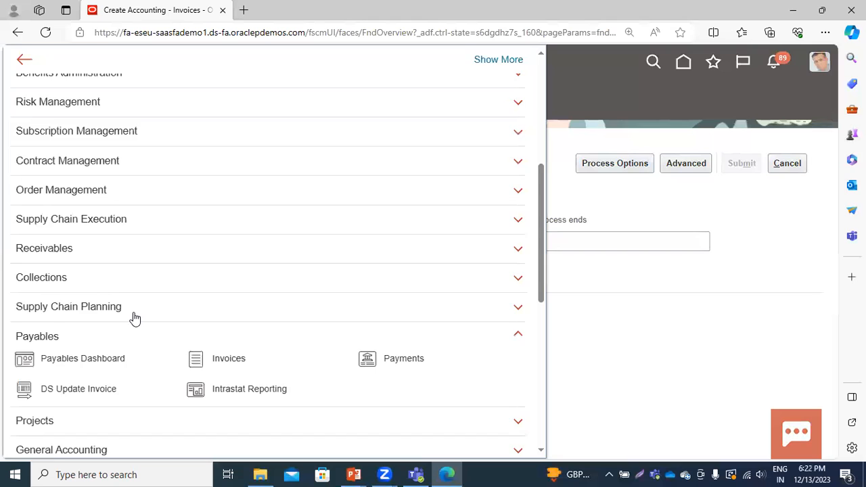
scroll(134, 318, up, 1)
scroll(133, 318, down, 3)
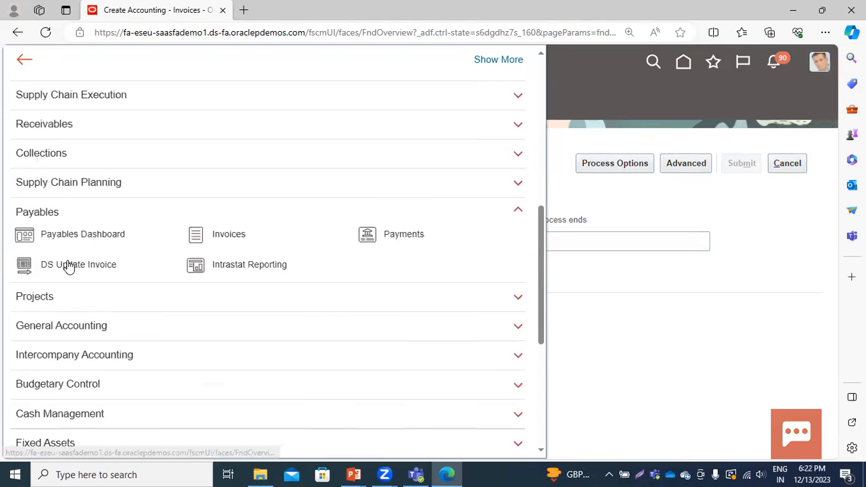
click(103, 327)
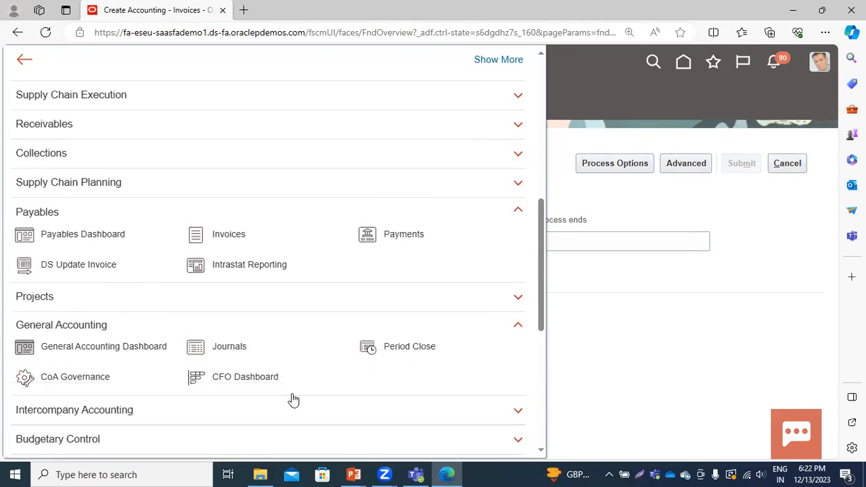
click(241, 347)
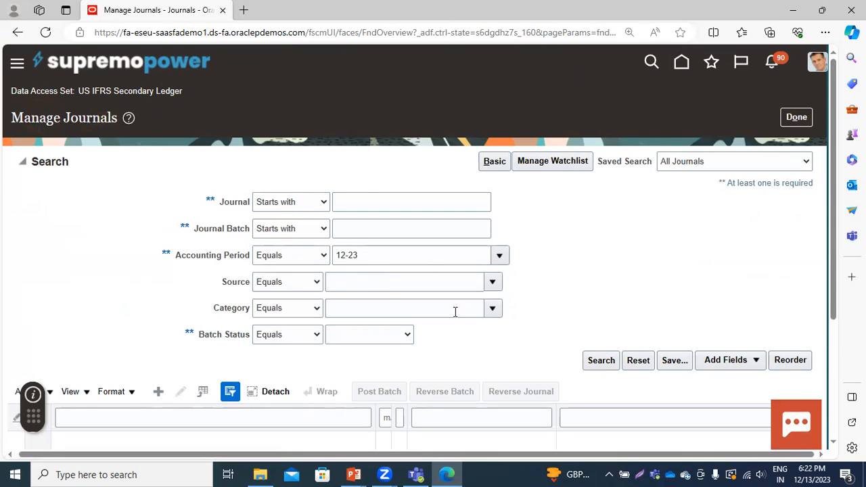
Leave Manage Journals and reopen the General Accounting Journals work area so the data access set can be changed
click(795, 117)
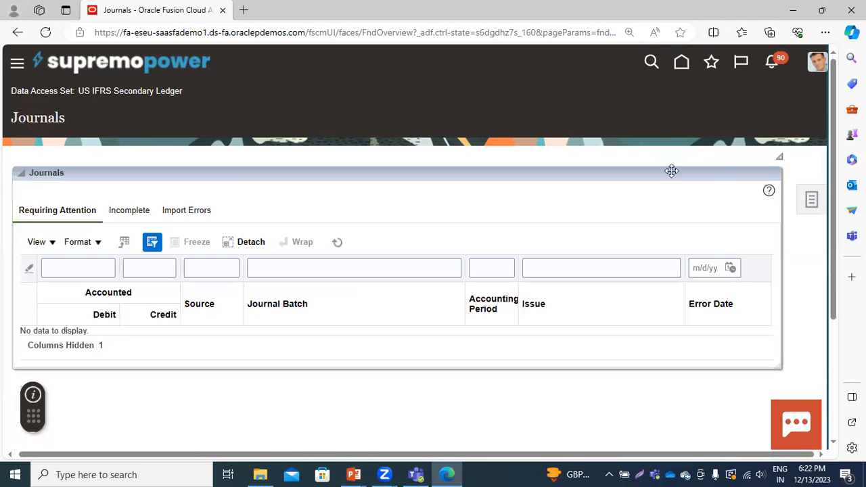
click(17, 63)
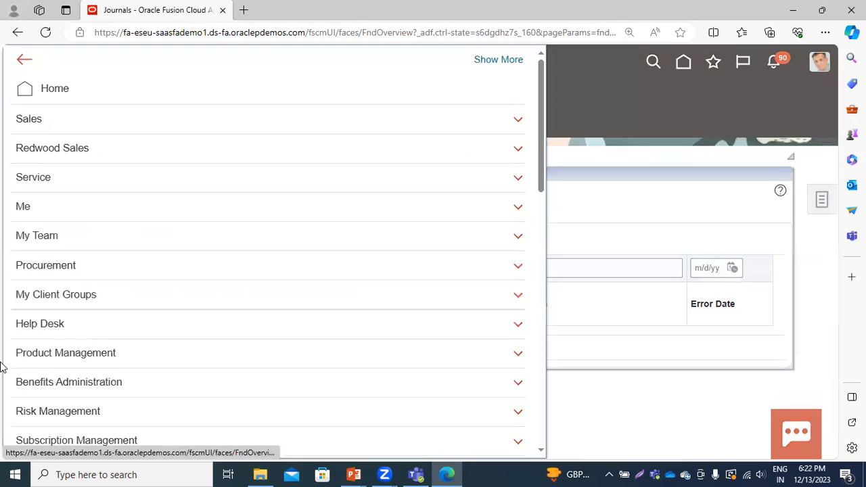
scroll(96, 342, down, 3)
scroll(112, 298, down, 2)
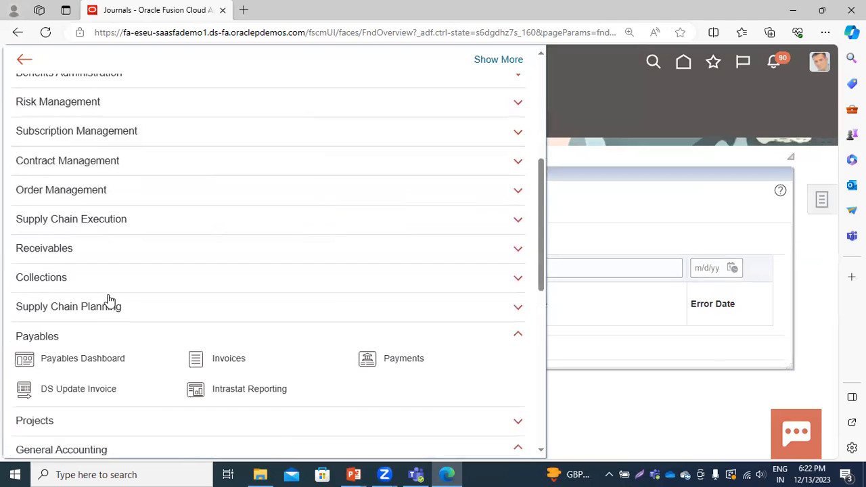
scroll(309, 354, down, 3)
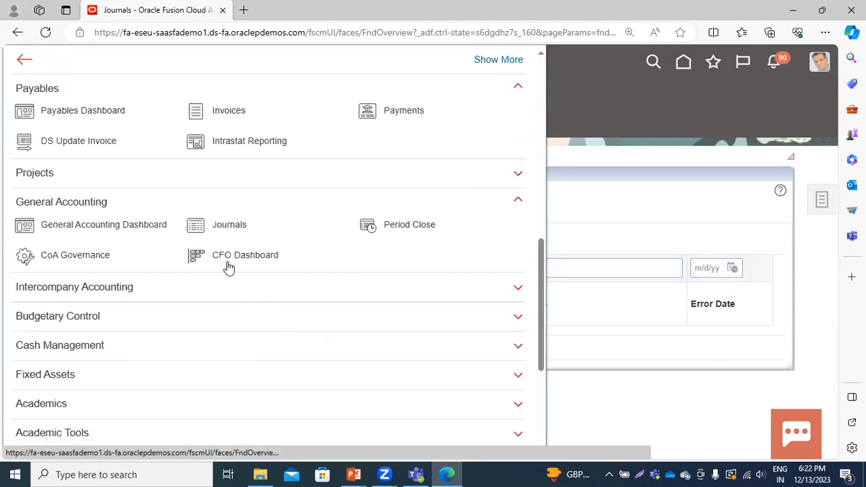
click(237, 231)
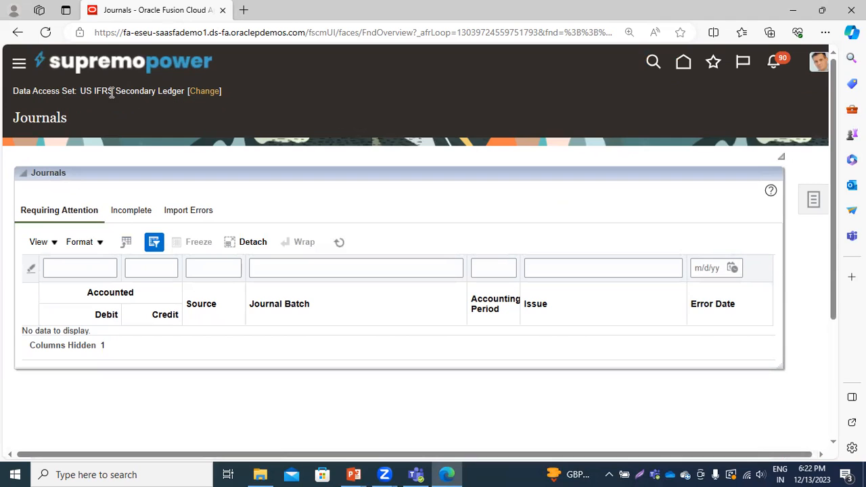
Change the data access set to US Primary Ledger and open Manage Journals
click(198, 93)
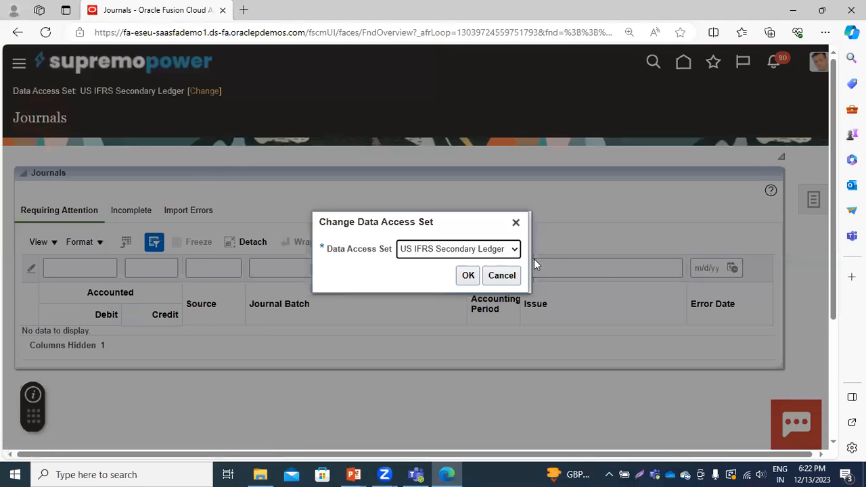
click(490, 250)
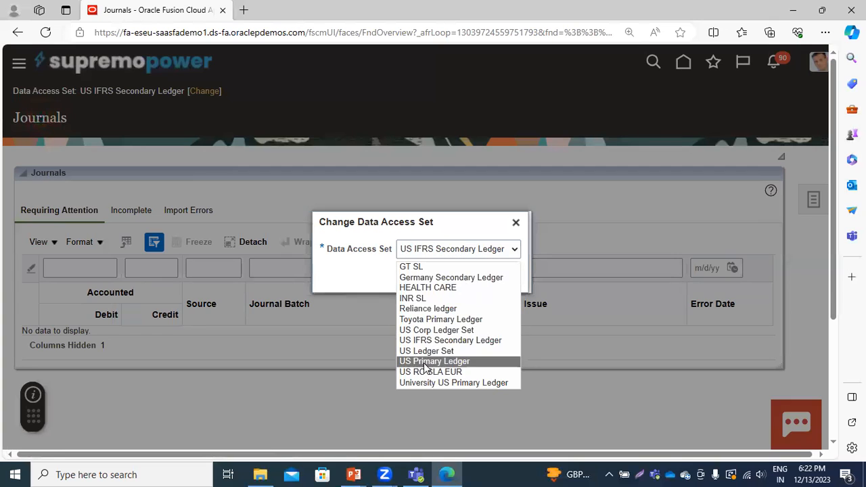
click(473, 361)
click(466, 274)
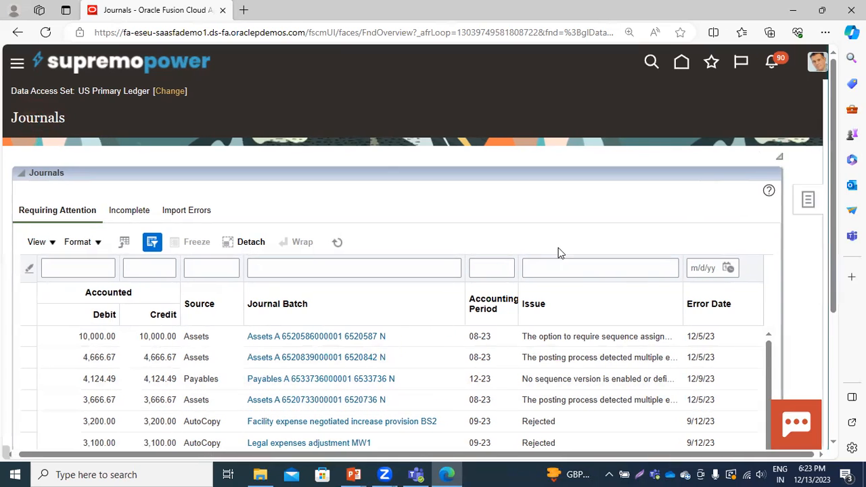
click(764, 110)
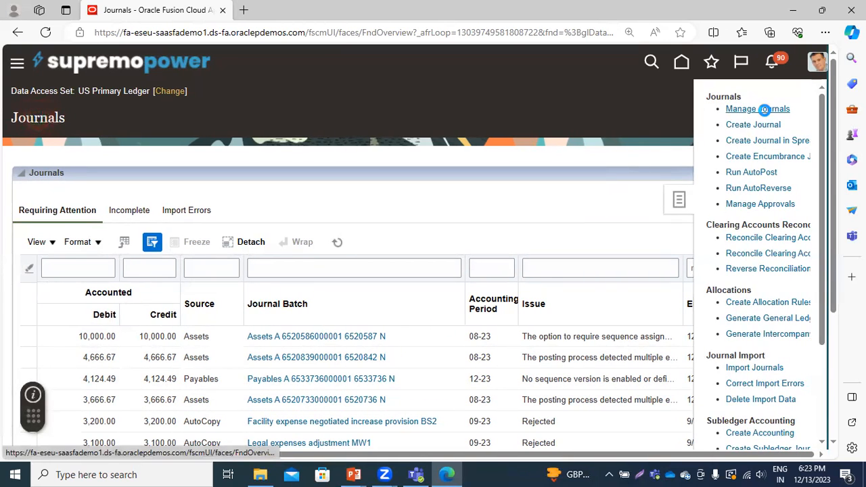
Filter the US Primary Ledger journals by a Journal Entered Debit of 8760 and check each matching journal's ledger and batch
click(593, 361)
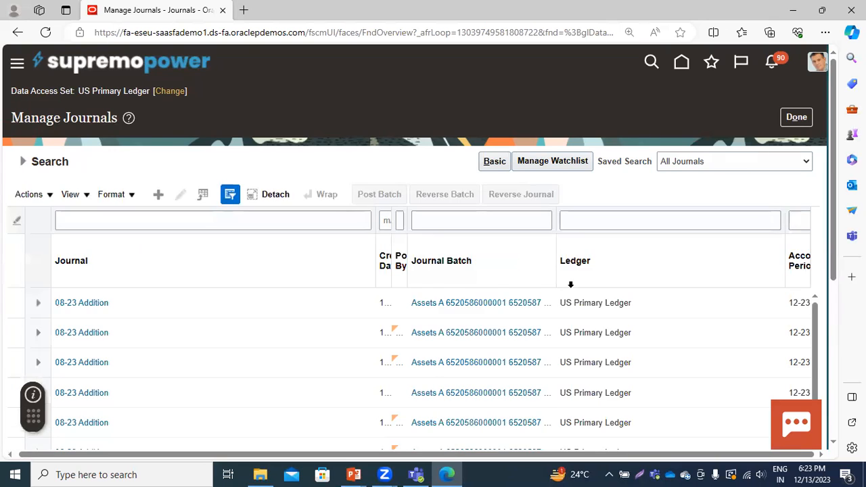
scroll(198, 384, down, 5)
drag(174, 371, 290, 405)
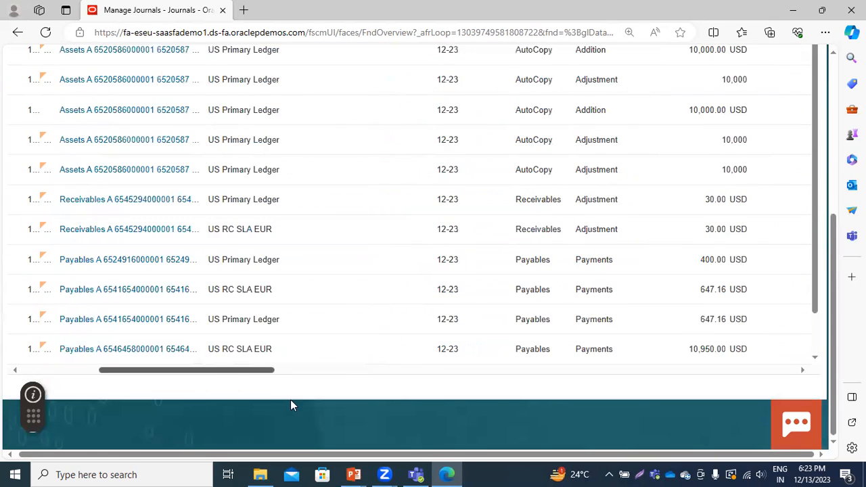
scroll(333, 354, up, 5)
click(495, 220)
text(8760)
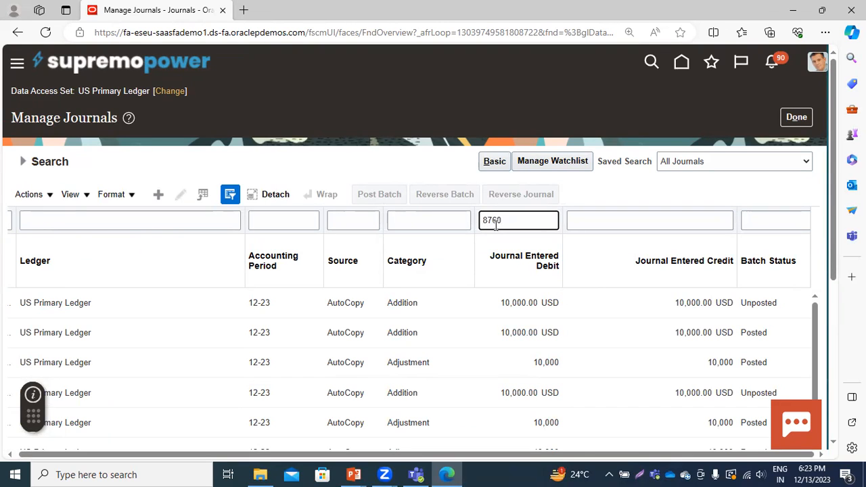
key(Return)
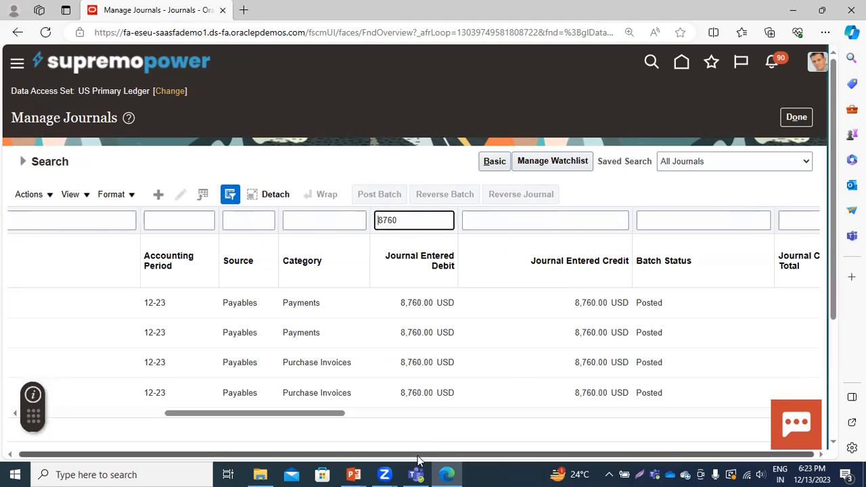
drag(230, 413, 6, 365)
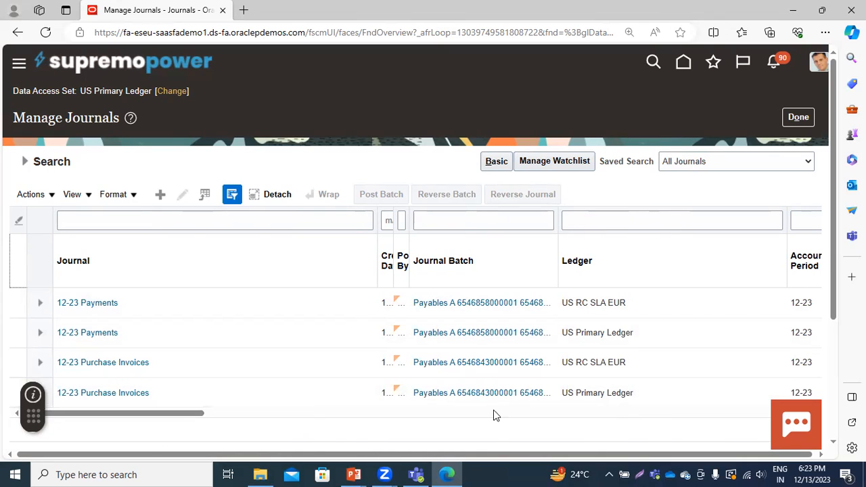
drag(155, 415, 29, 399)
Leave Manage Journals, change the data access set to GT SL, and open Manage Journals for that ledger
click(798, 117)
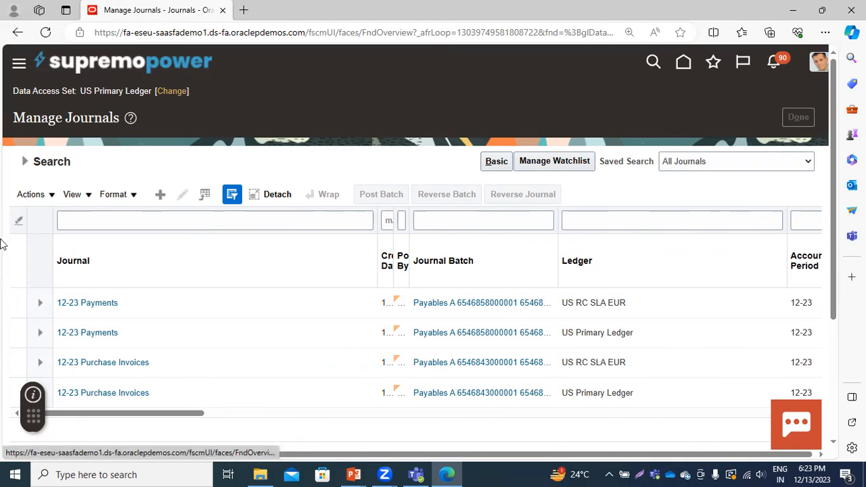
click(171, 91)
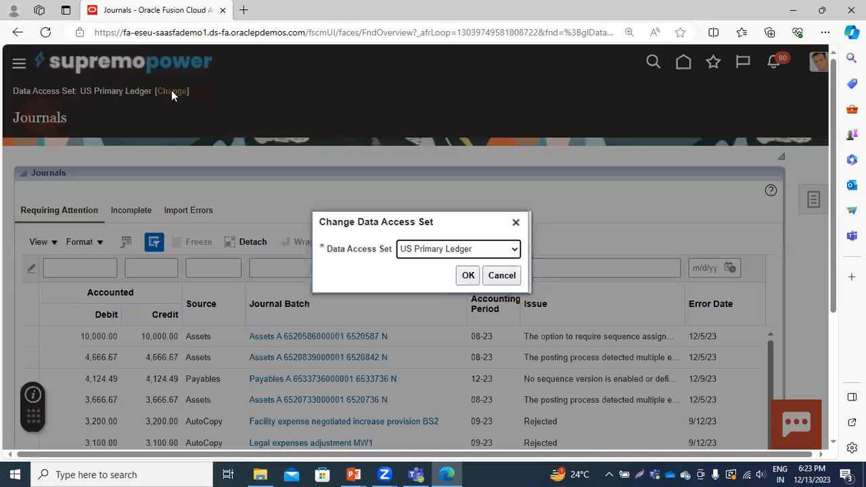
click(453, 250)
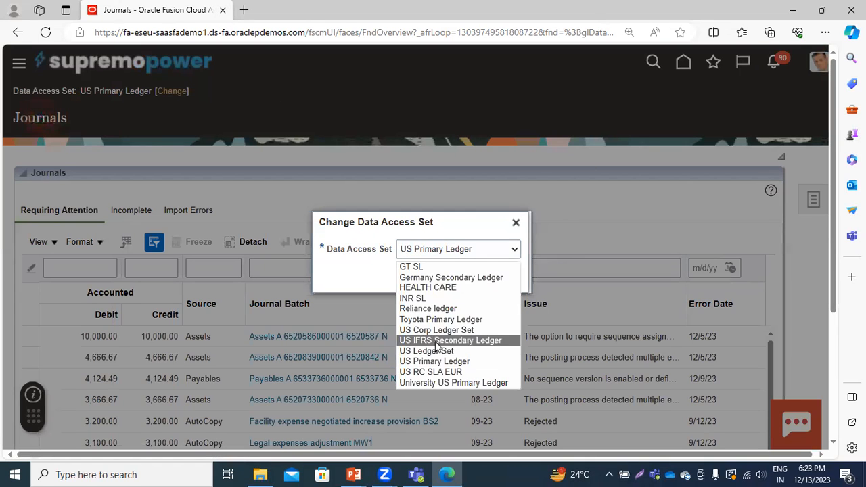
click(420, 266)
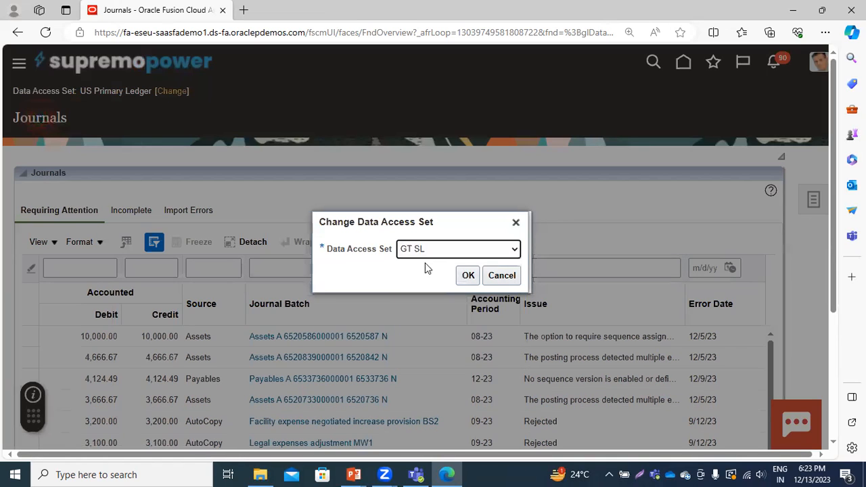
click(468, 276)
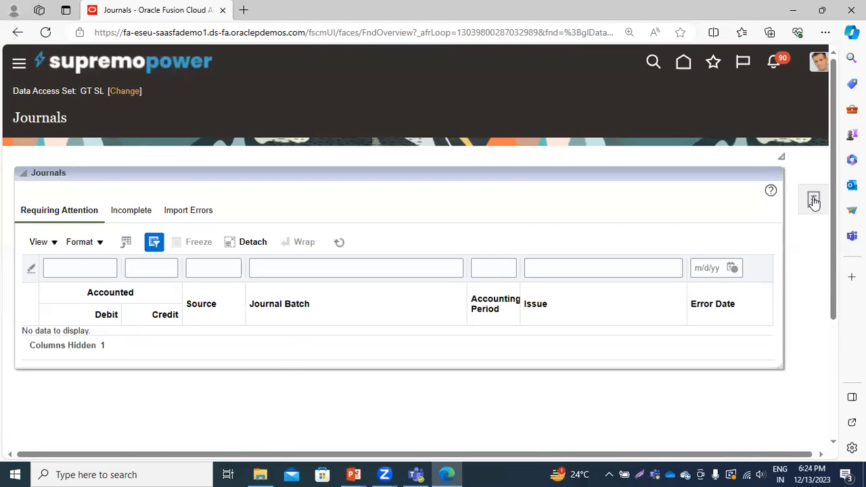
click(813, 202)
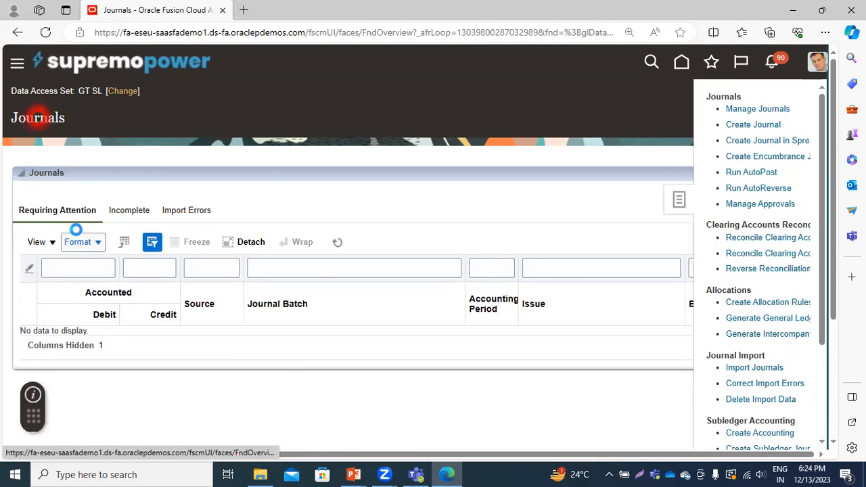
click(590, 360)
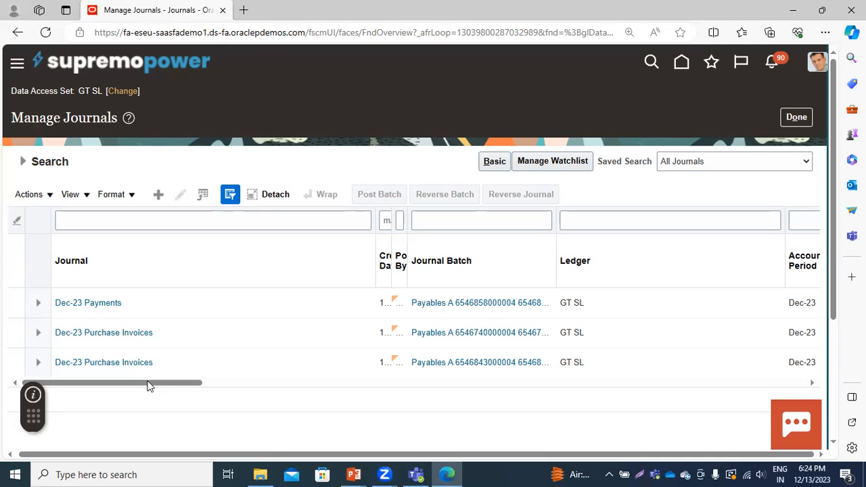
Examine the category, entered amounts and batch status of the journals in the GT SL secondary ledger
drag(133, 383, 252, 403)
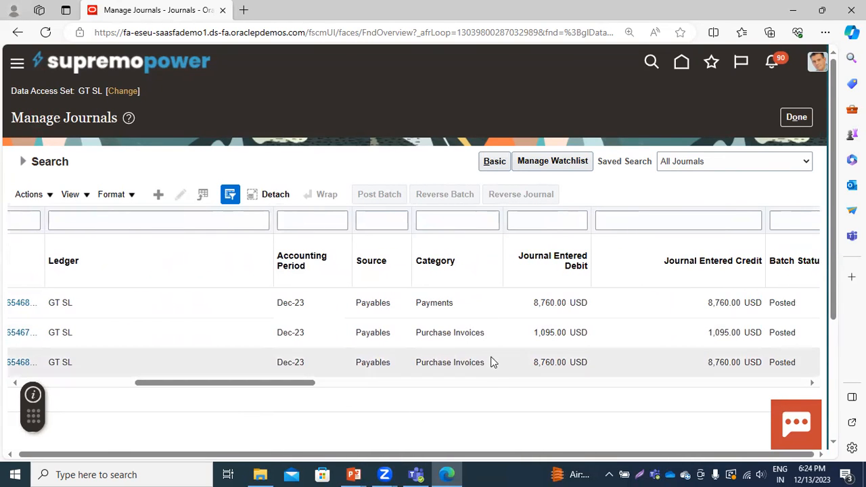
drag(282, 385, 96, 365)
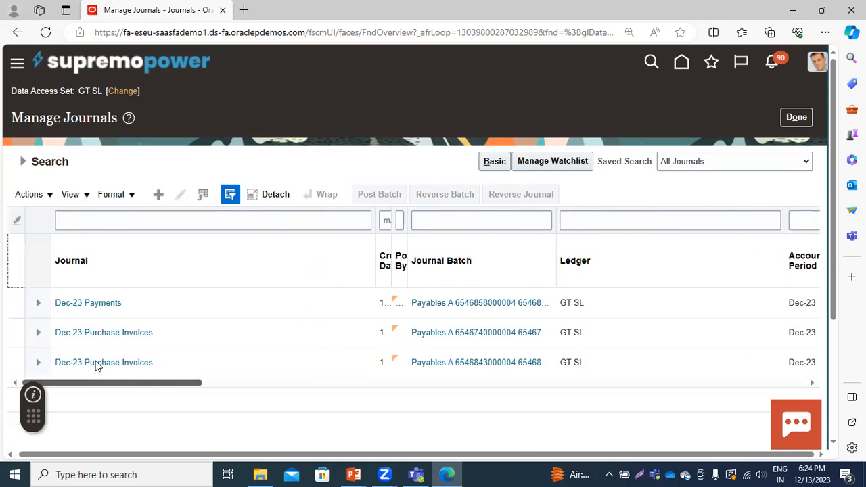
drag(145, 389, 2, 363)
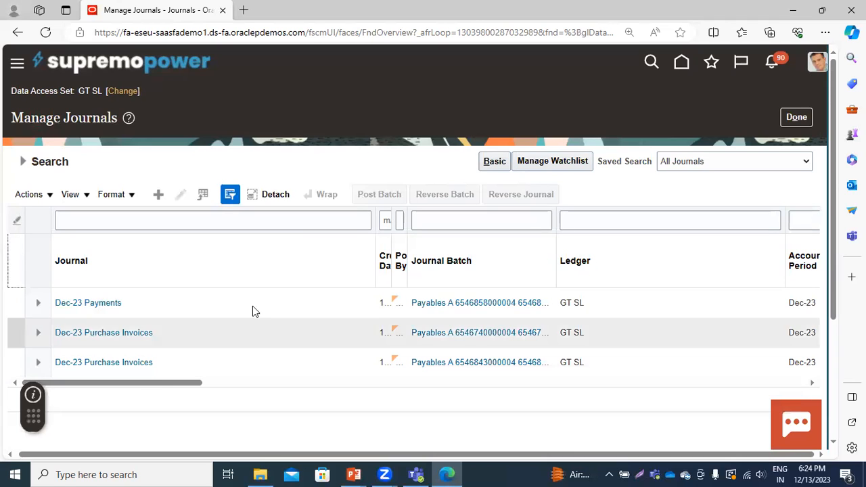
drag(155, 384, 59, 373)
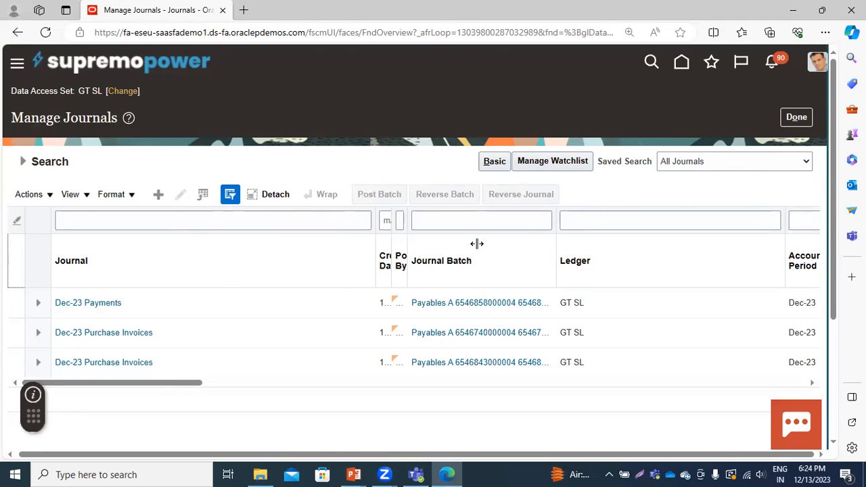
Open the 8,760.00 USD Dec-23 Purchase Invoices journal in GT SL and review its entered and accounted amounts, accounts and conversion details
click(87, 361)
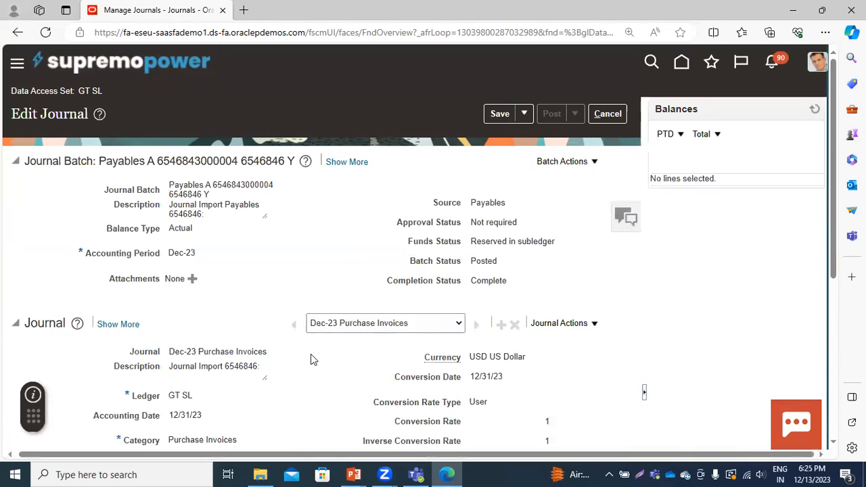
scroll(310, 353, down, 3)
scroll(310, 354, down, 2)
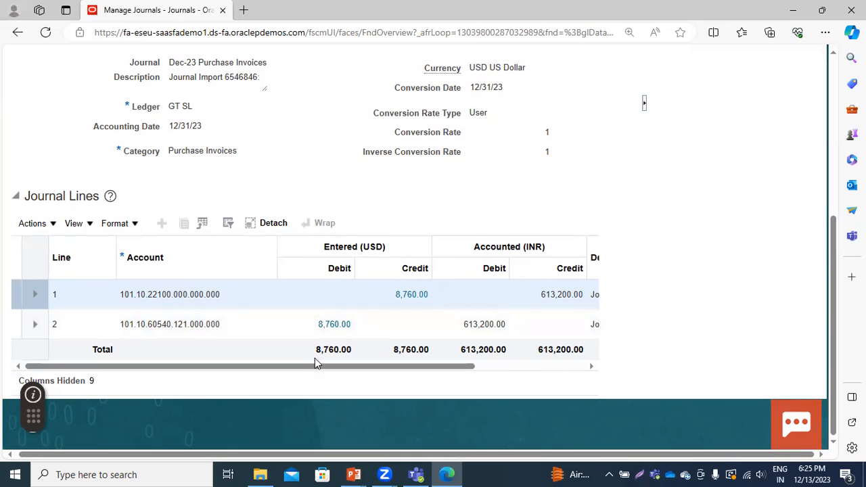
drag(450, 371, 521, 369)
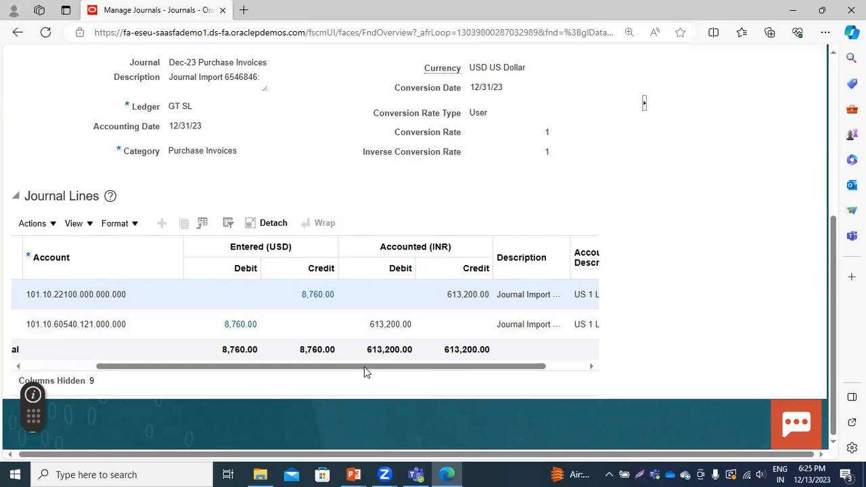
scroll(580, 305, up, 5)
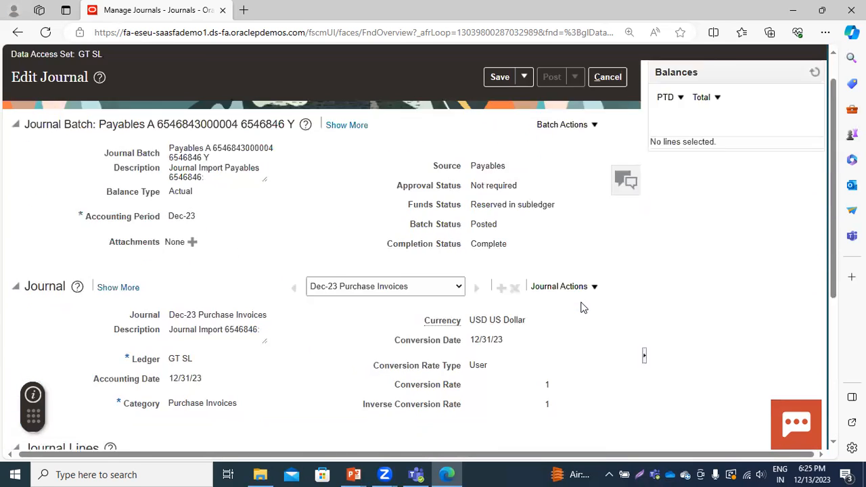